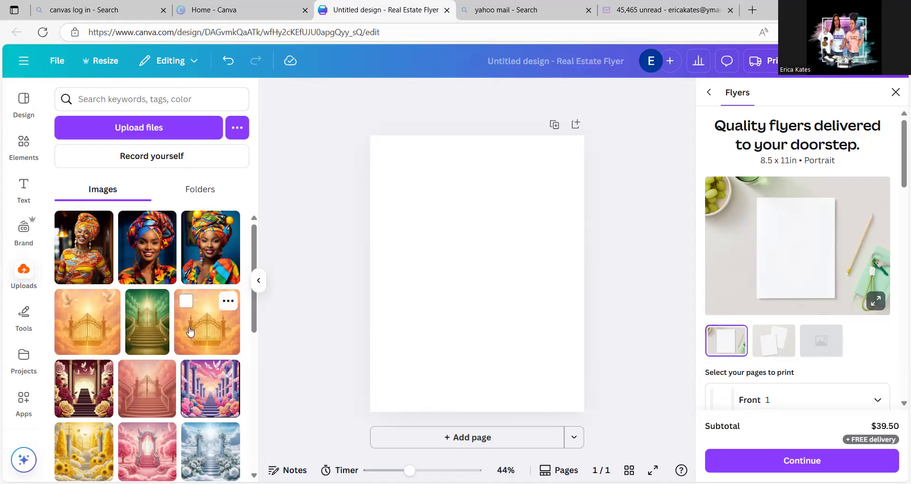
- Add the uploaded yellow sunflower stairway image and enlarge it to cover the whole page as the background
left_click(82, 448)
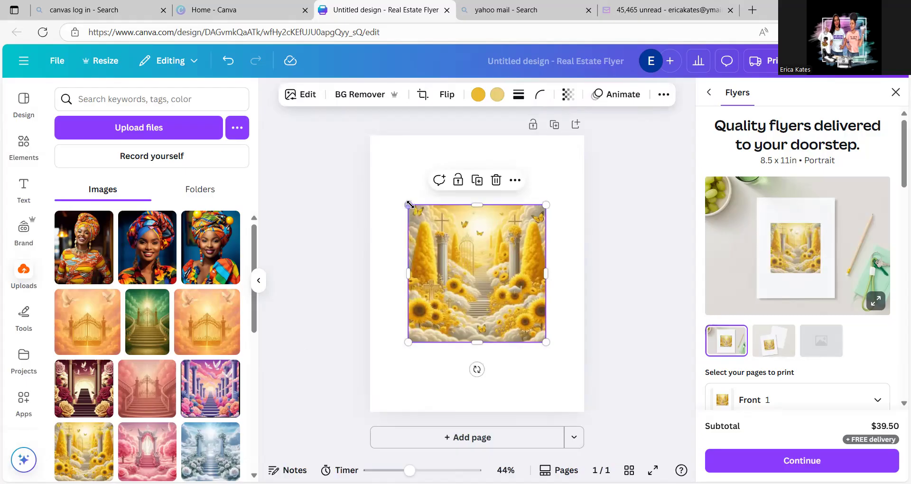
left_click_drag(408, 205, 353, 118)
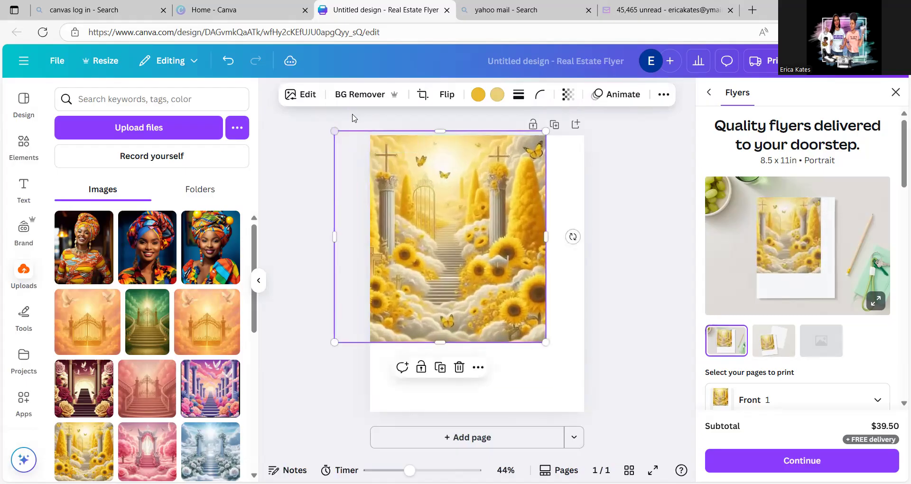
left_click_drag(422, 200, 450, 200)
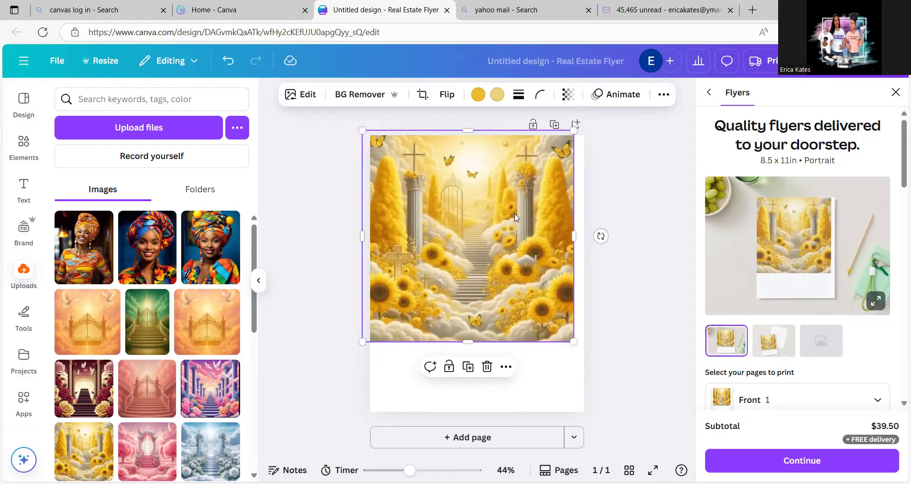
left_click_drag(576, 238, 584, 238)
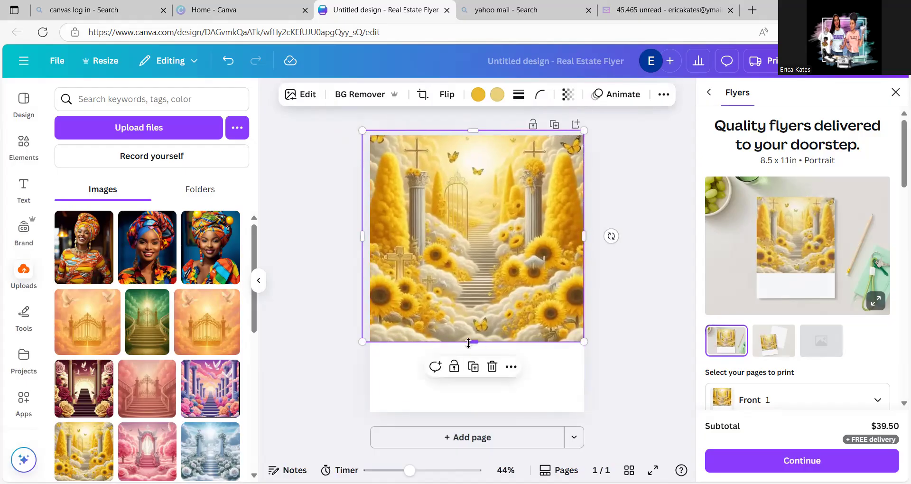
left_click_drag(474, 342, 484, 420)
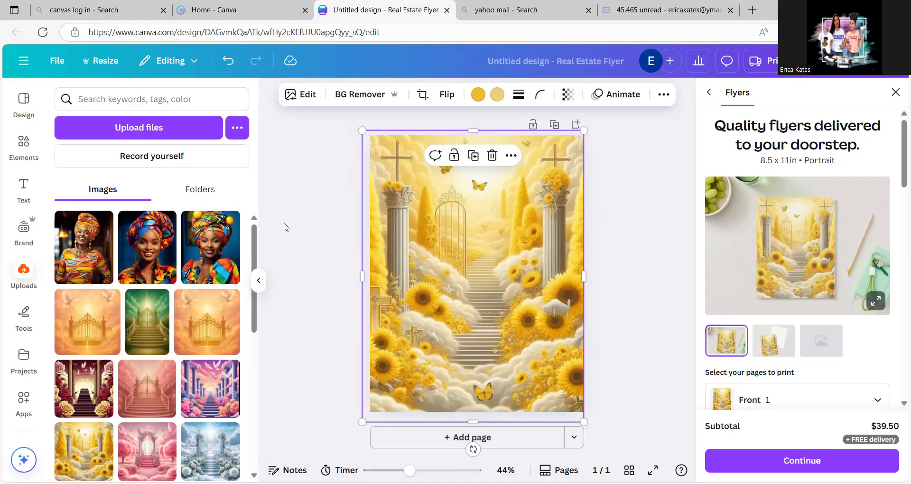
- Add the uploaded portrait of the woman in a colorful headwrap with yellow ornaments and a blue background
left_click(199, 255)
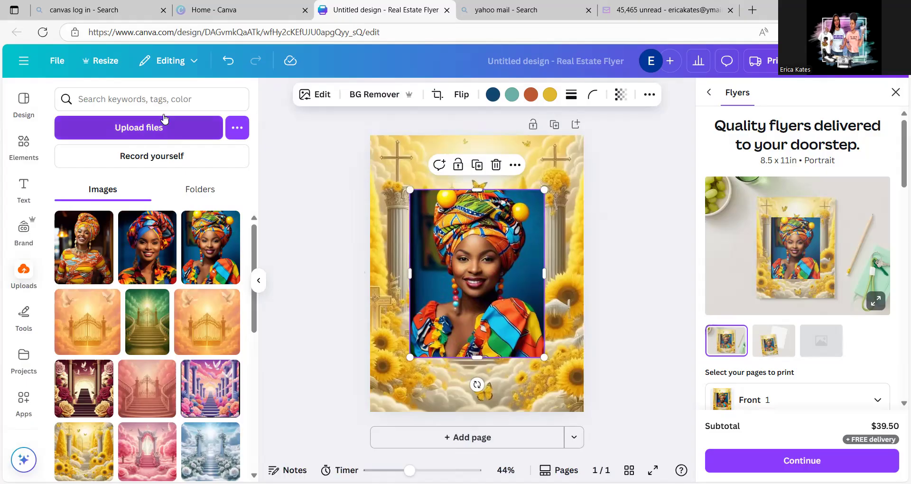
left_click(291, 171)
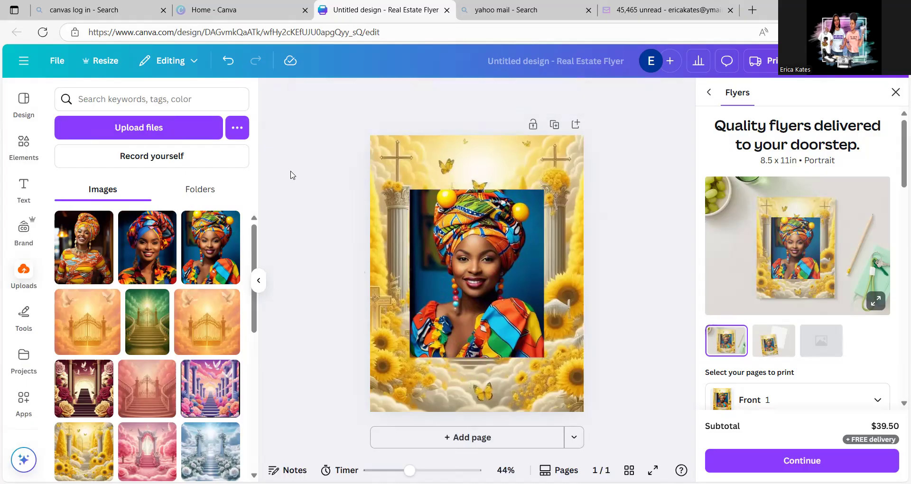
left_click(472, 237)
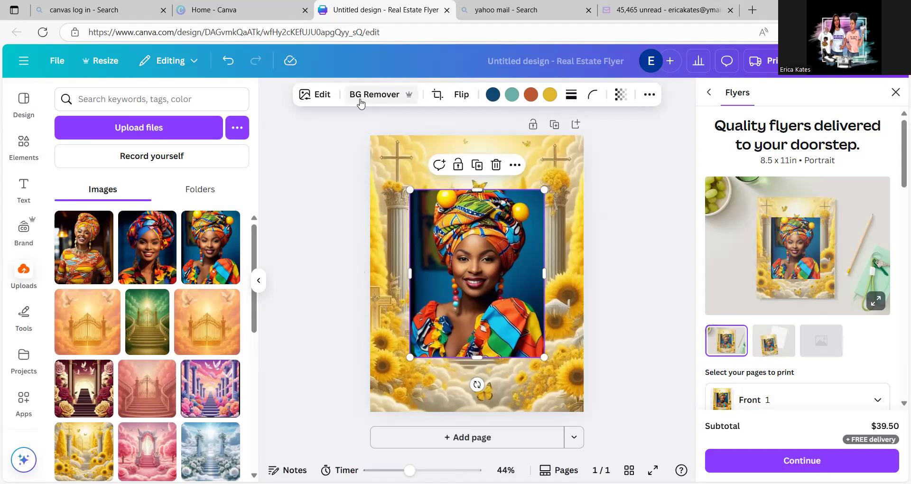
- Shrink the portrait to about 4 × 5 in and remove its blue background
left_click(361, 95)
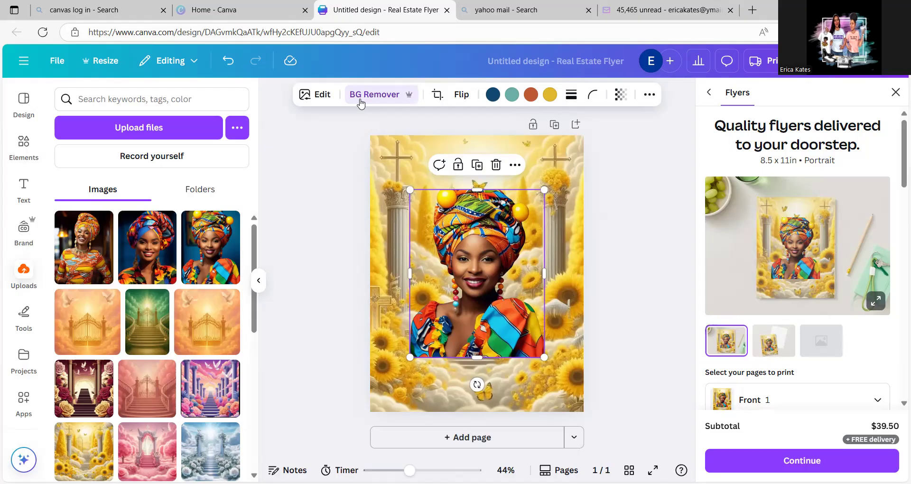
left_click(223, 62)
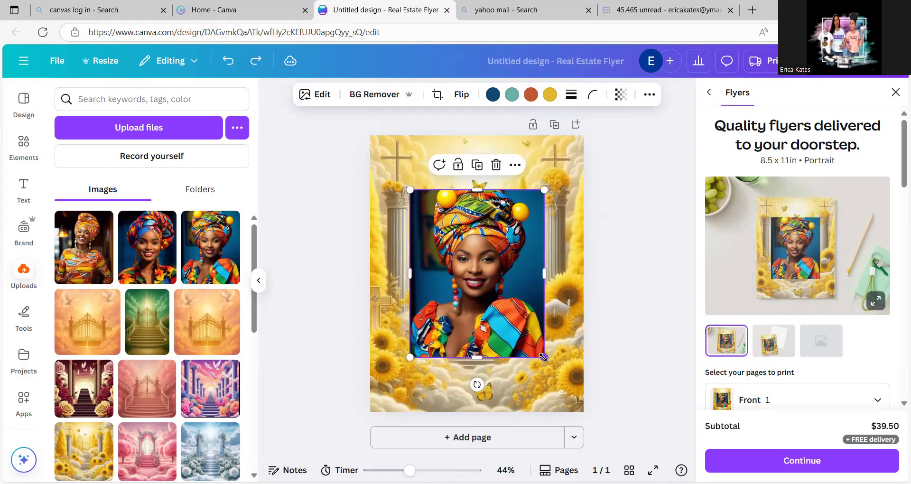
left_click_drag(544, 357, 497, 302)
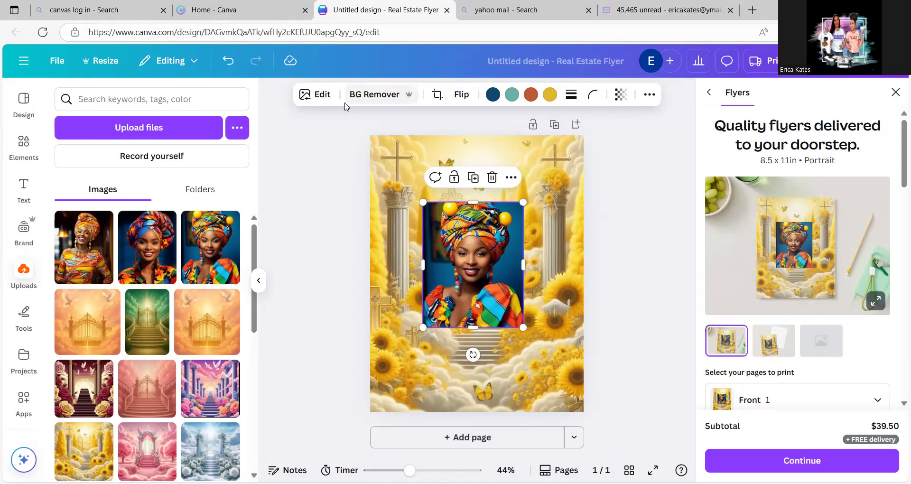
left_click(349, 99)
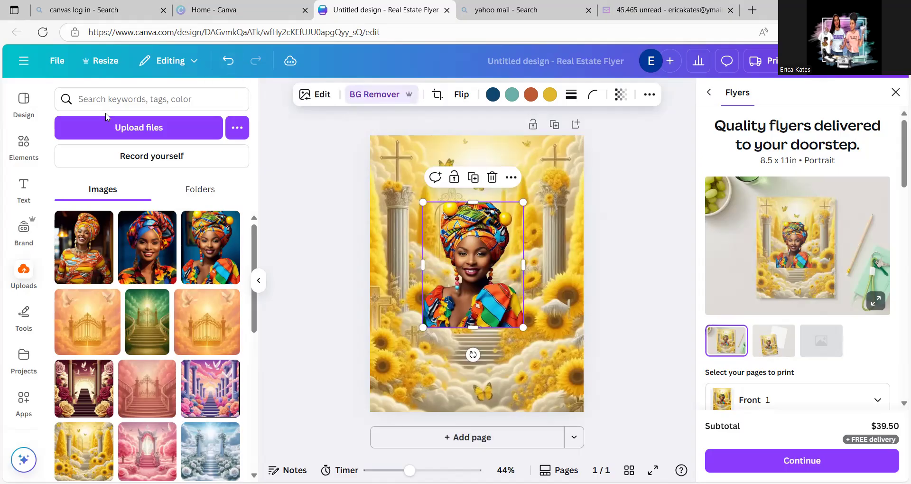
- Find an ornate gold frame among the "picture frame" graphics, add it, and shrink it around the portrait to about 4.9 × 5.9 in
left_click(23, 142)
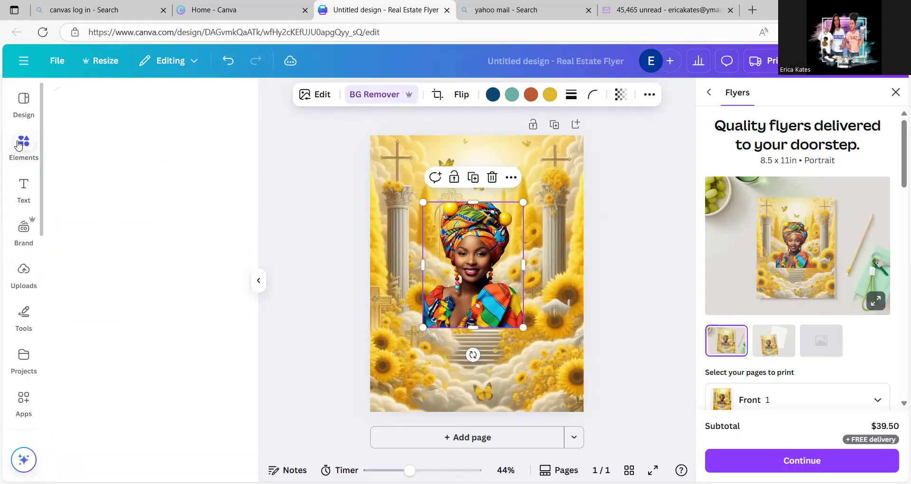
left_click(98, 97)
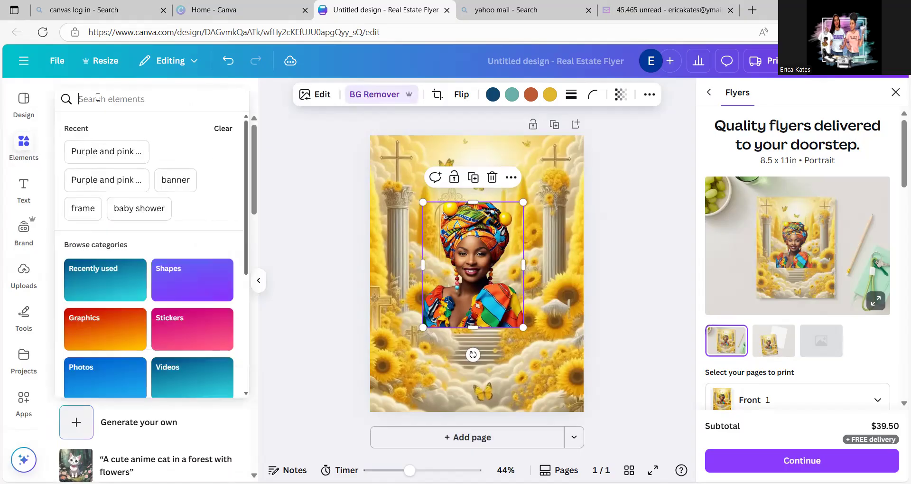
type("pict")
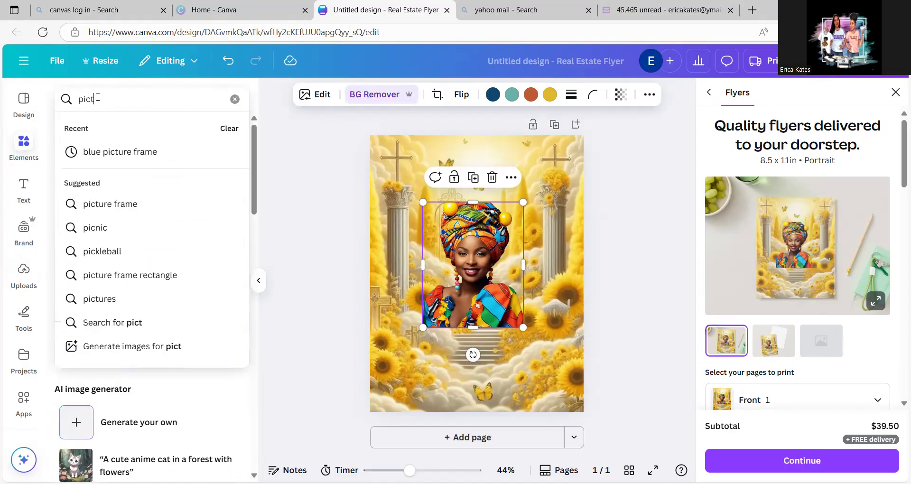
type("ure f")
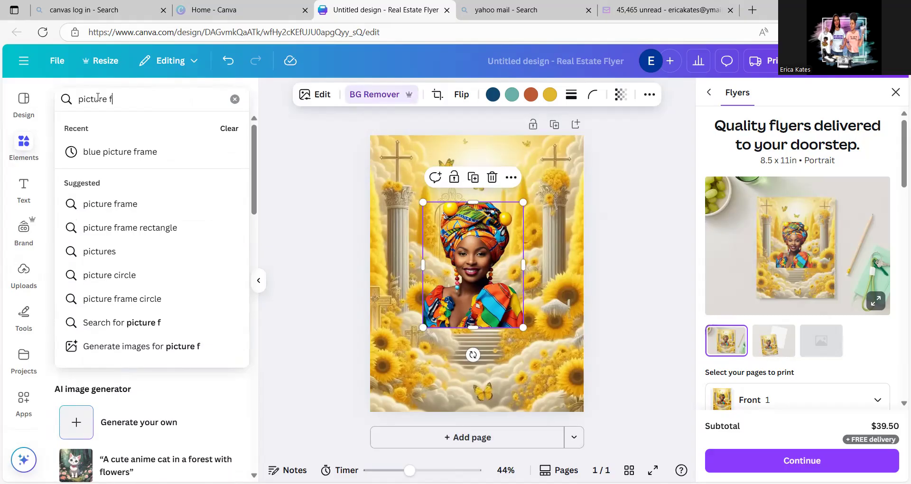
type("rame")
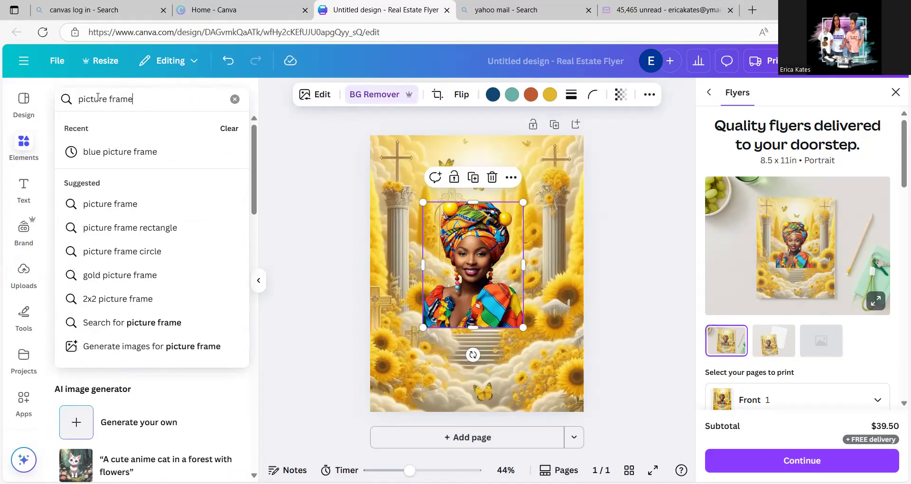
key("Return")
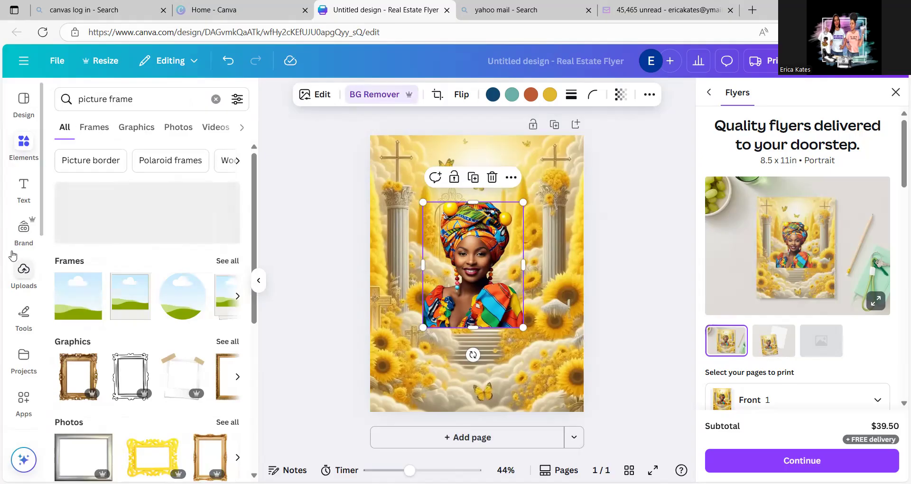
left_click(226, 342)
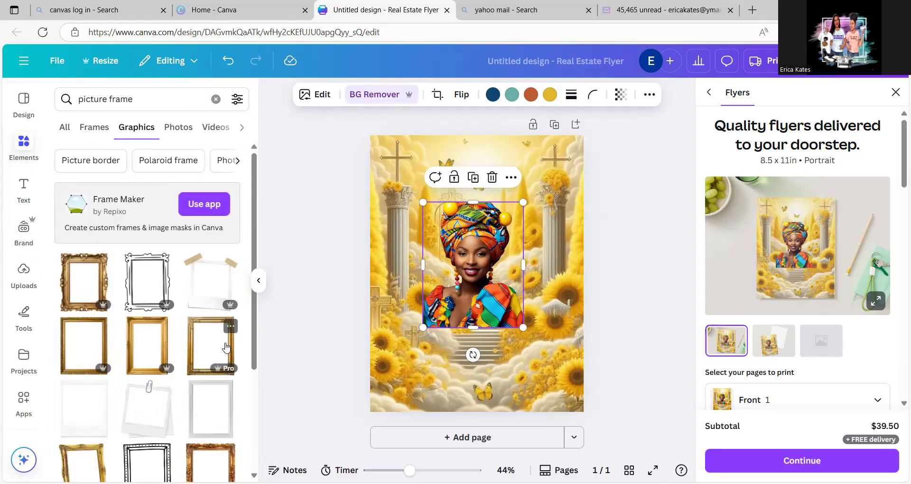
left_click(93, 285)
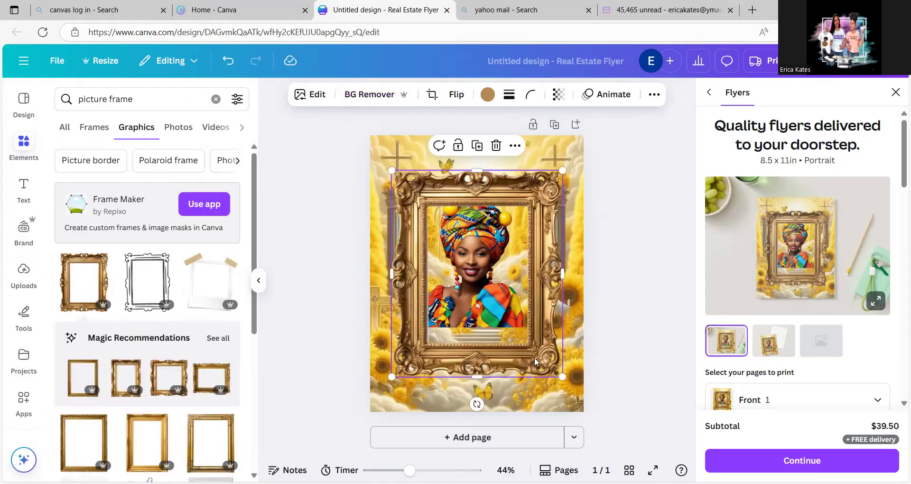
left_click_drag(562, 377, 510, 319)
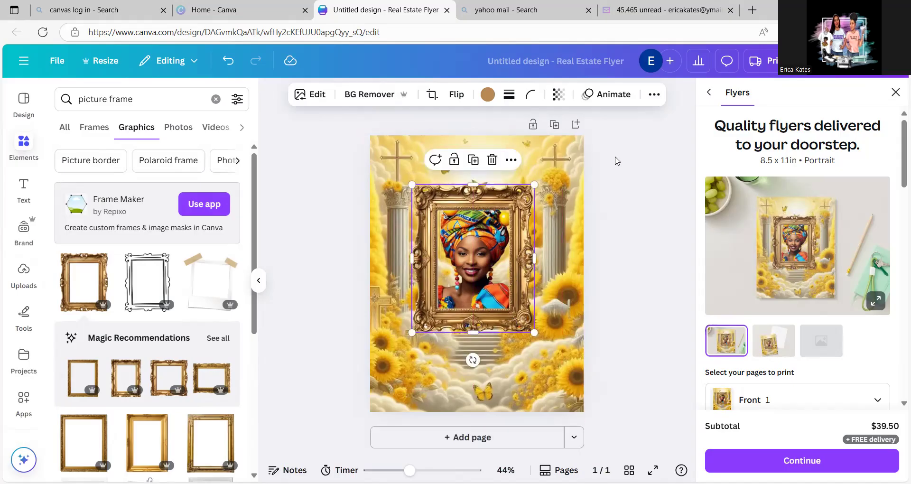
- Send the gold frame backward behind the portrait and move the portrait up to about 1.3 in from the page's top edge
left_click(654, 94)
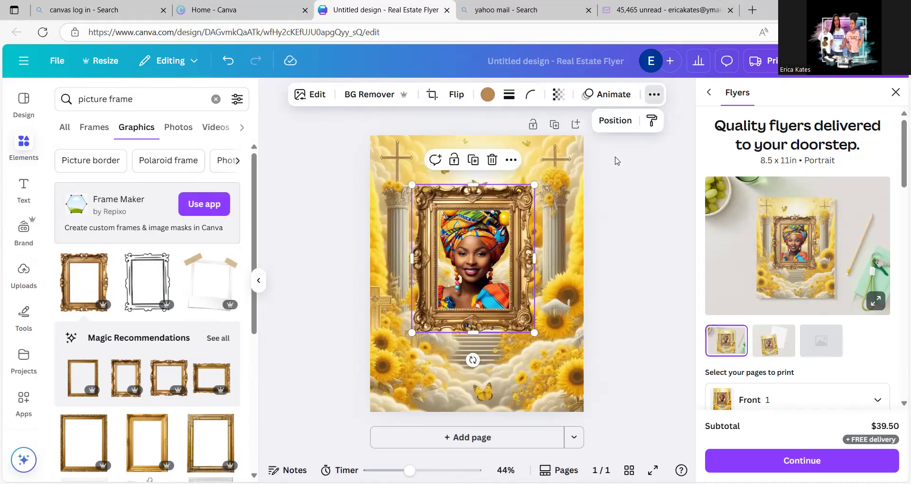
left_click(623, 120)
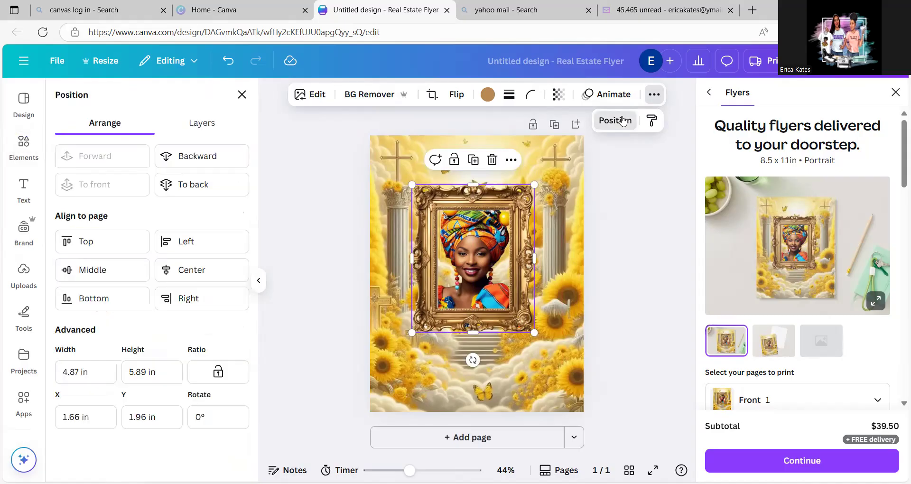
left_click(206, 158)
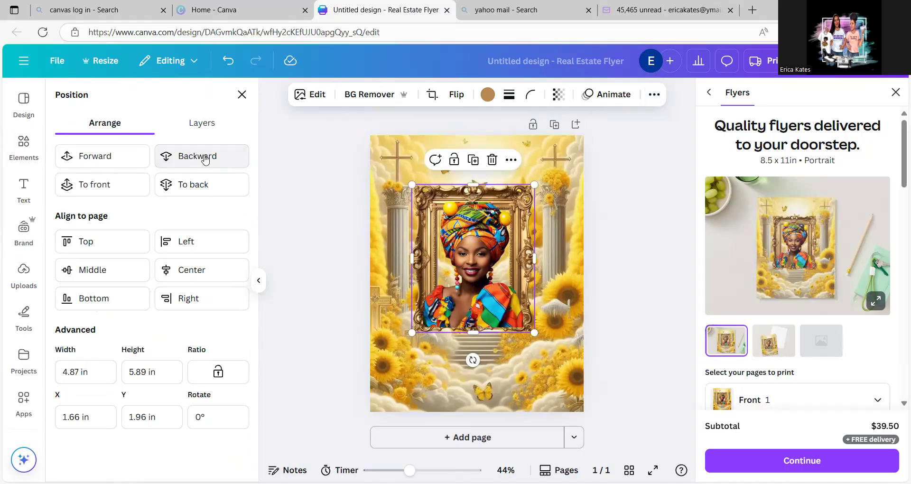
left_click(461, 298)
left_click_drag(462, 295, 458, 266)
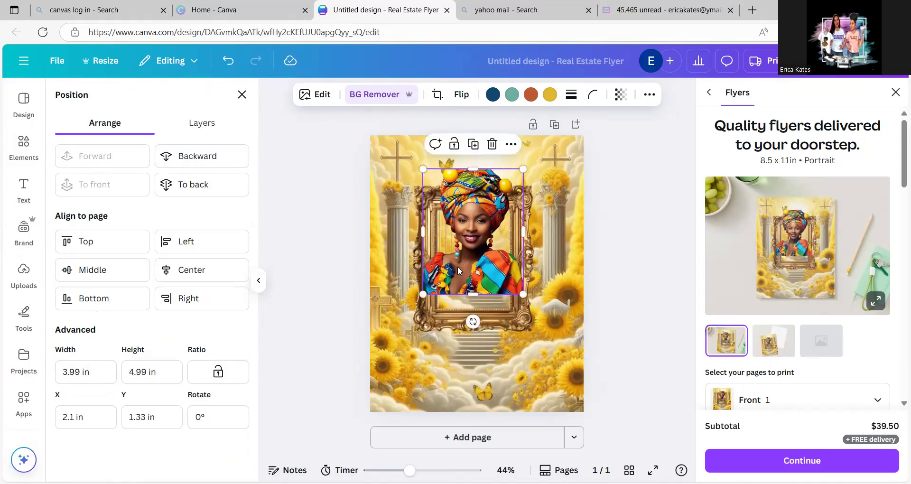
- Crop off the lower part of the gold frame to about 4.5 in high and move the frame slightly down
left_click(464, 328)
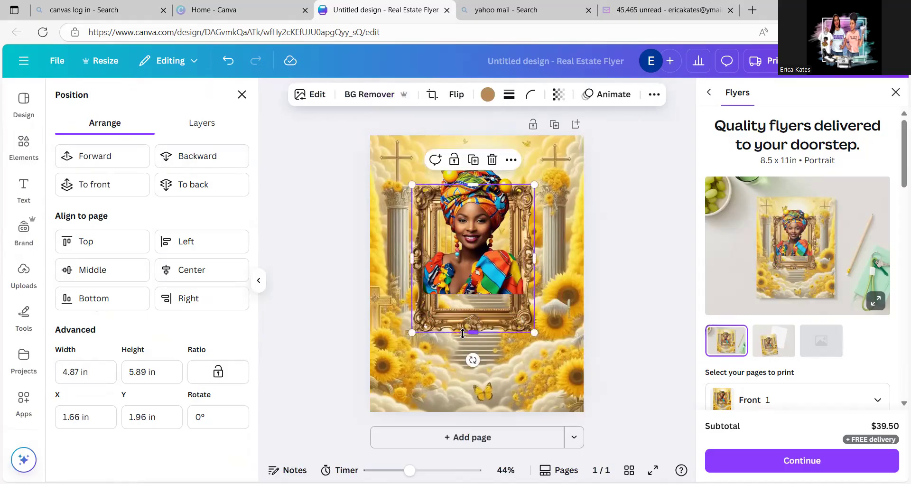
left_click_drag(475, 331, 474, 301)
left_click_drag(478, 224, 478, 229)
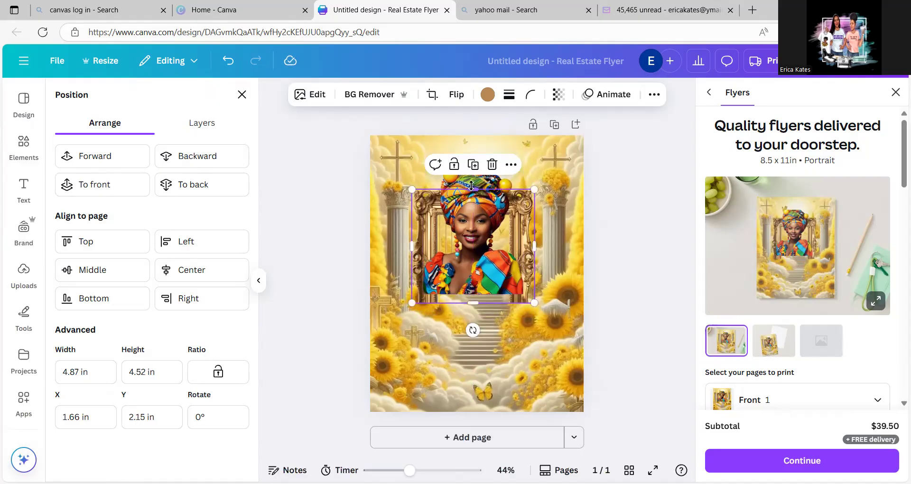
- Replace the portrait with the uploaded photo of the laughing woman in the orange headwrap and patterned dress
left_click(478, 239)
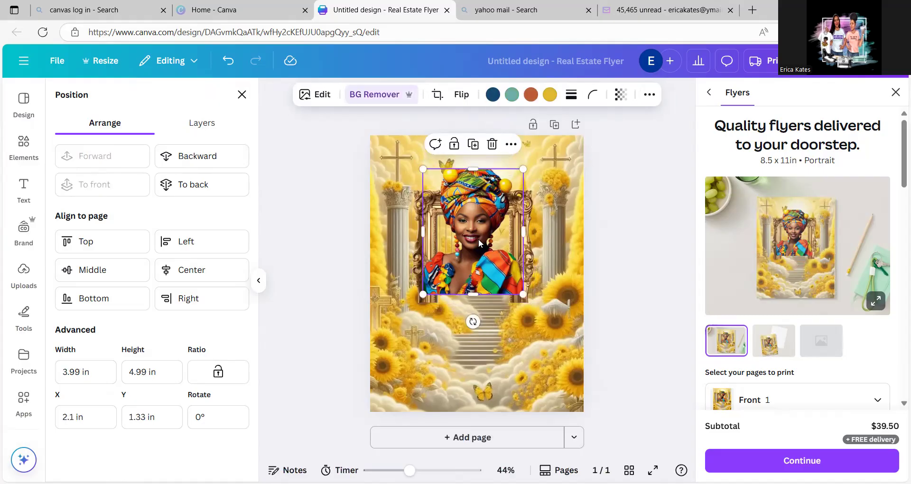
key("Delete")
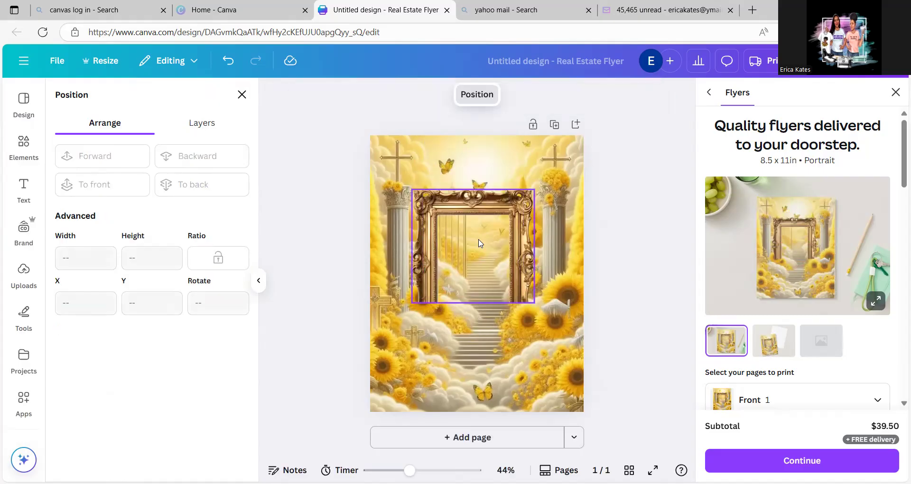
left_click(24, 272)
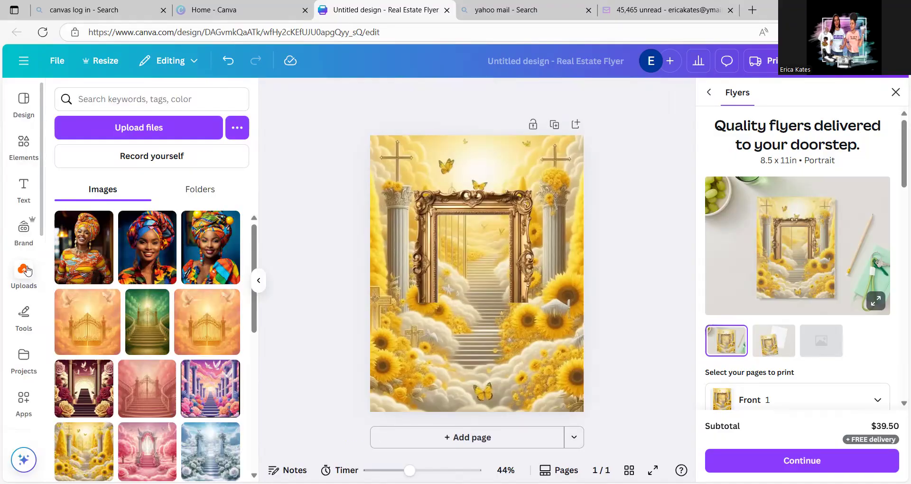
left_click(86, 250)
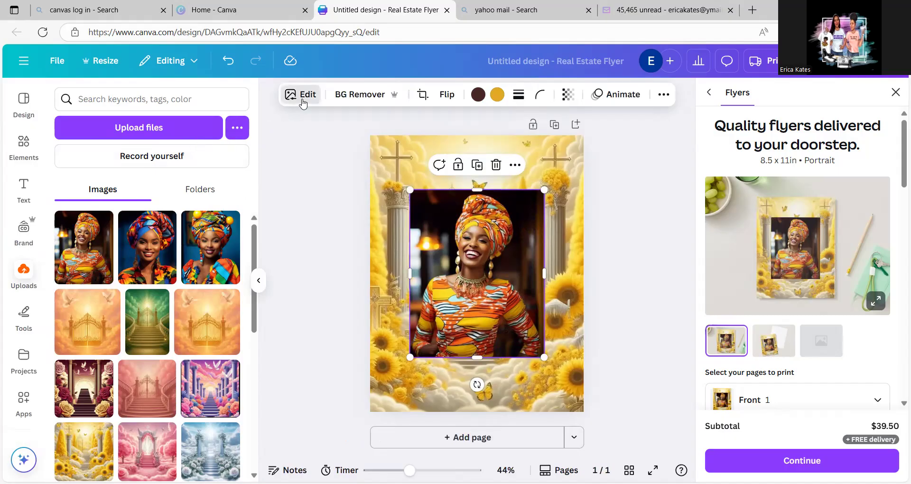
- Remove the new portrait's background, then shrink and place it over the gold frame, aligned with the frame's lower edge
left_click(343, 101)
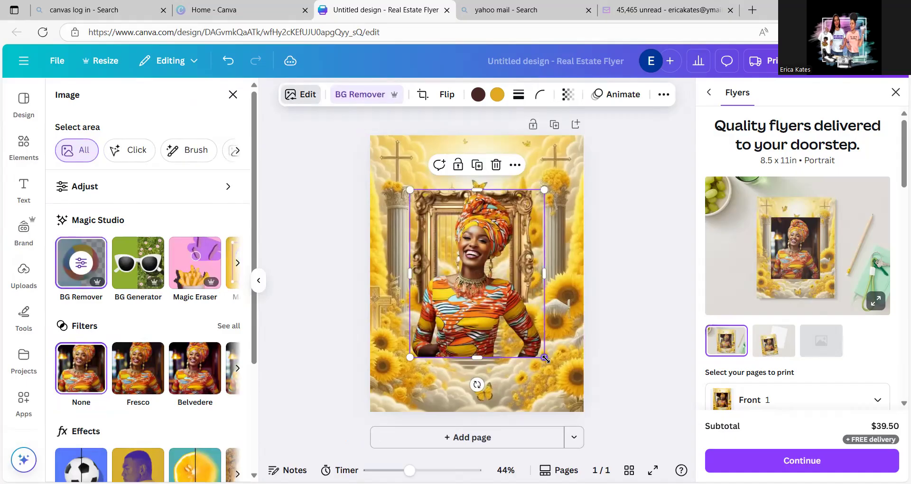
left_click_drag(546, 359, 511, 325)
left_click_drag(462, 309, 476, 297)
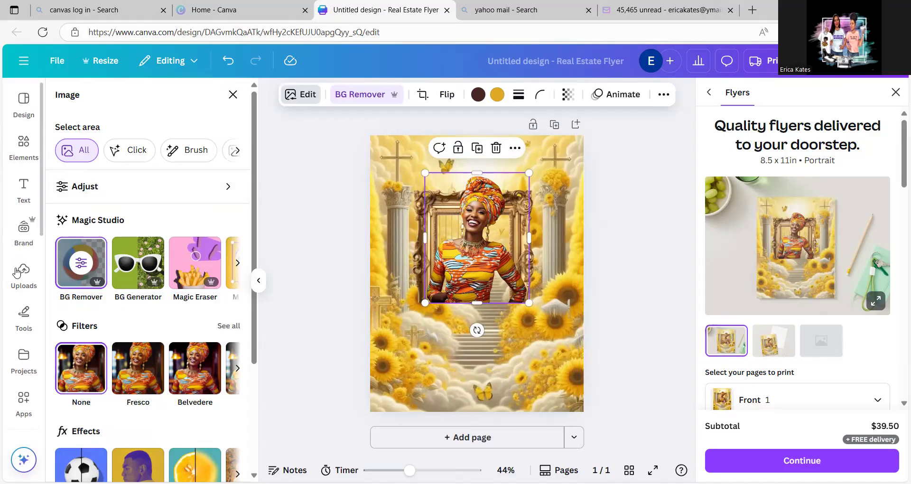
- Add a second ornate gold frame, enlarge it to the first frame's width and crop away its upper part, leaving only the lower edge
left_click(22, 147)
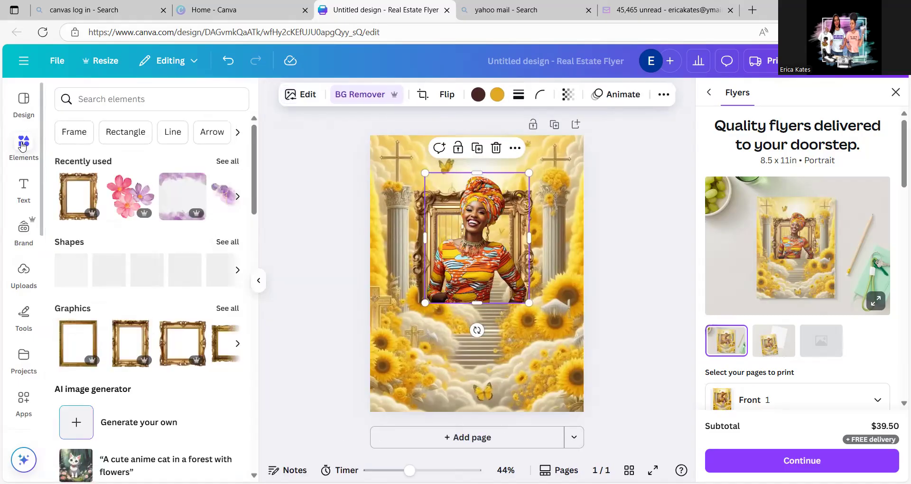
left_click(71, 203)
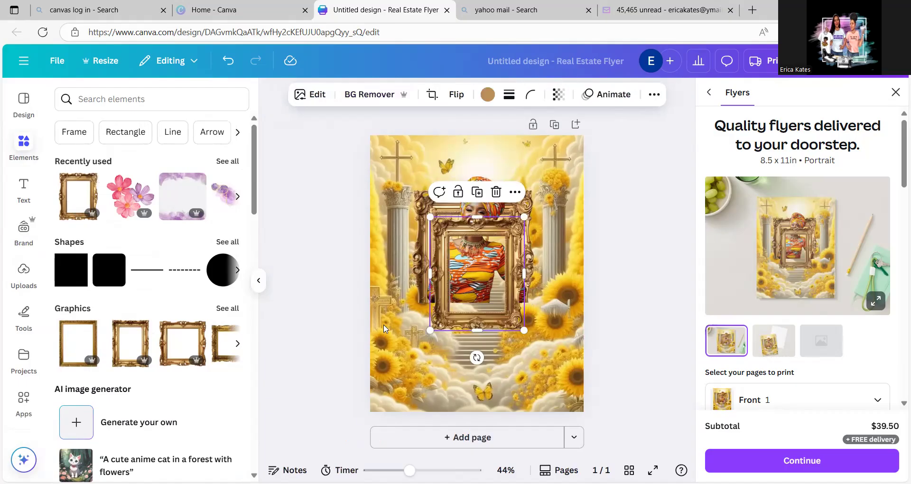
left_click_drag(525, 331, 558, 373)
left_click_drag(524, 328, 509, 300)
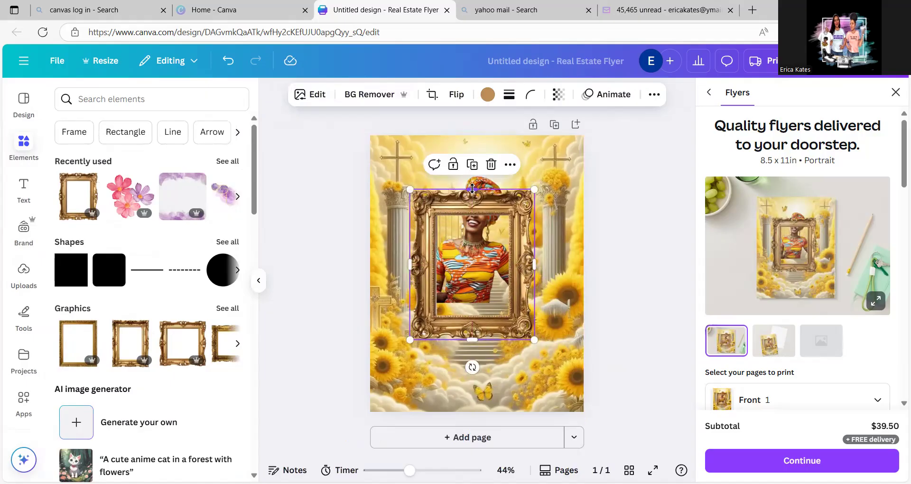
left_click_drag(472, 192, 476, 303)
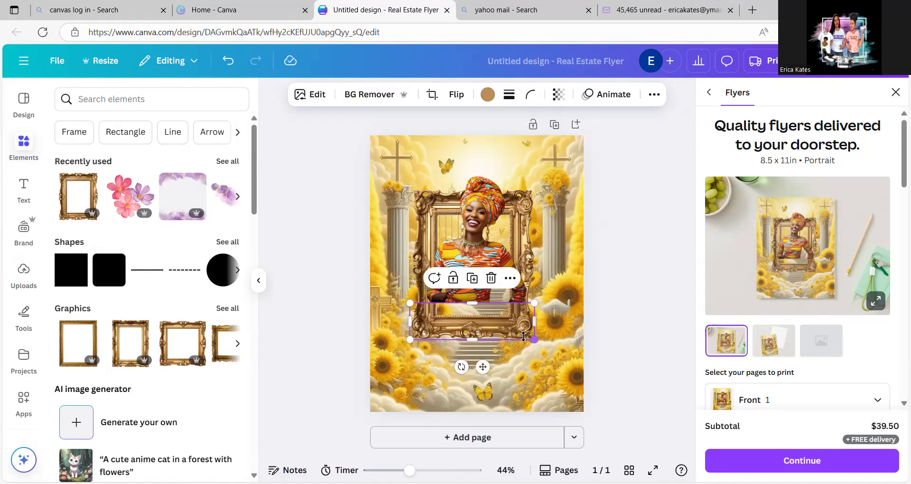
- Move the portrait down inside the completed gold frame and crop its overhanging right side to about 3.3 in wide
left_click_drag(522, 337, 518, 334)
left_click_drag(489, 244, 489, 260)
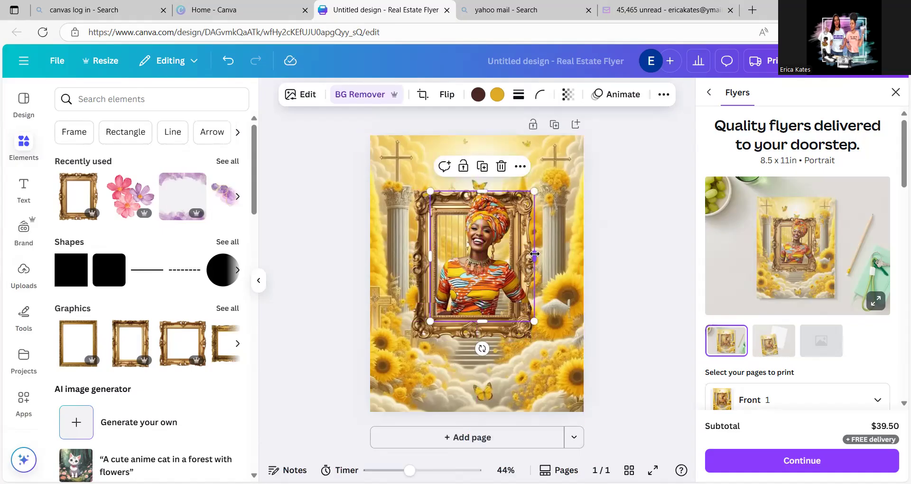
left_click_drag(535, 254, 514, 258)
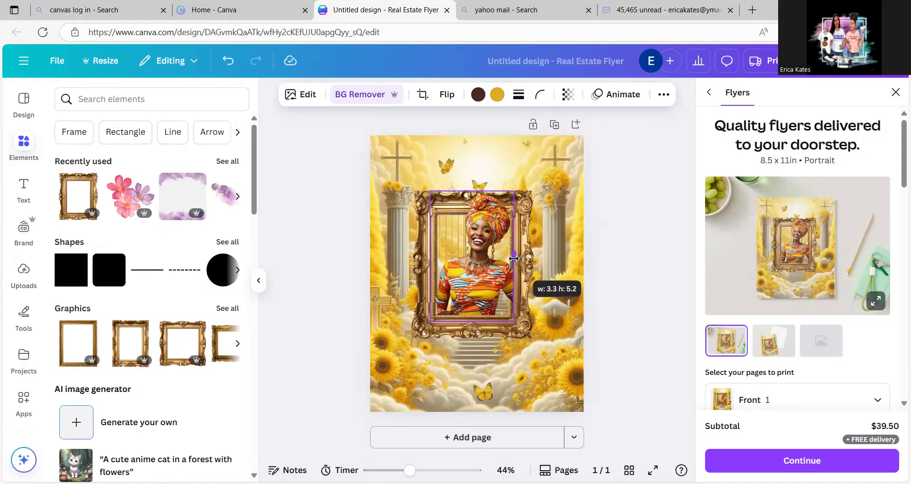
left_click_drag(514, 257, 514, 257)
left_click(626, 258)
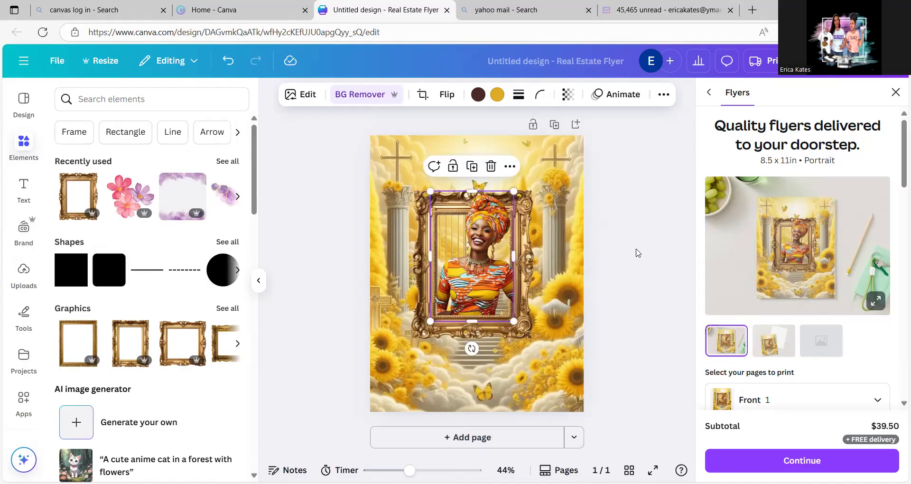
- Nudge the lower gold frame piece slightly right and fine-tune its corner to line up with the upper frame
left_click(491, 326)
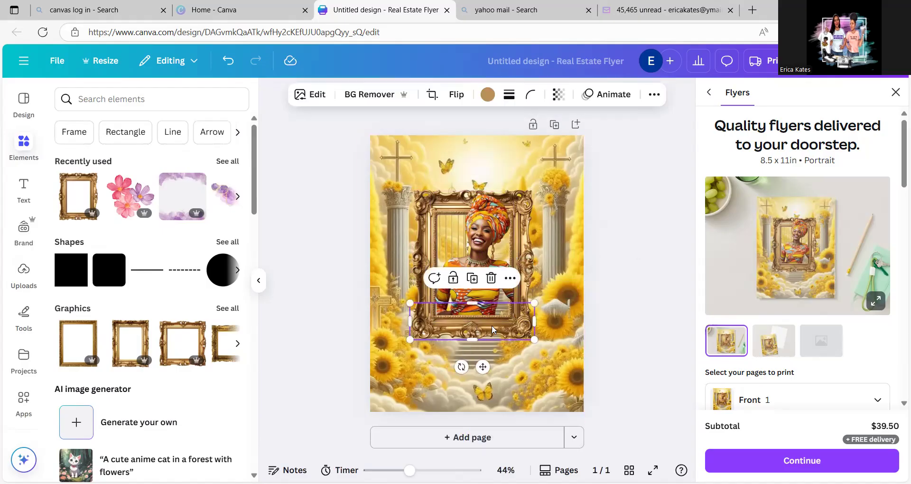
left_click_drag(492, 326, 494, 323)
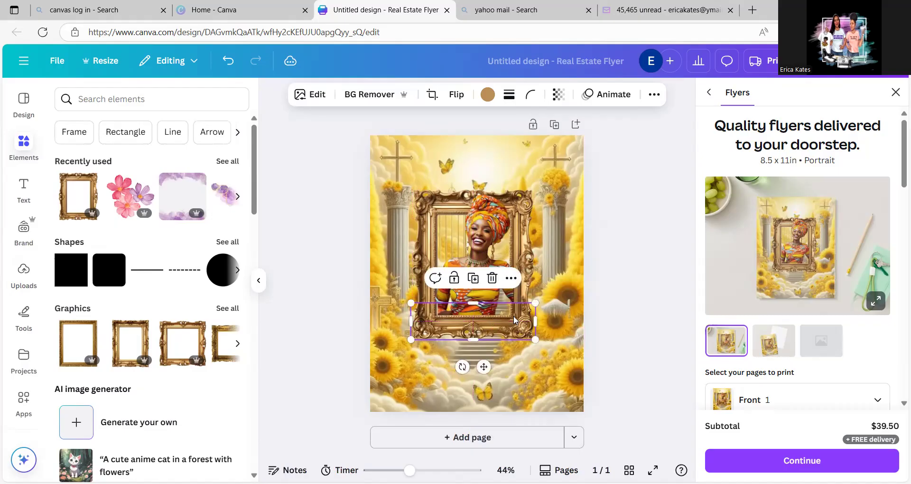
left_click(647, 238)
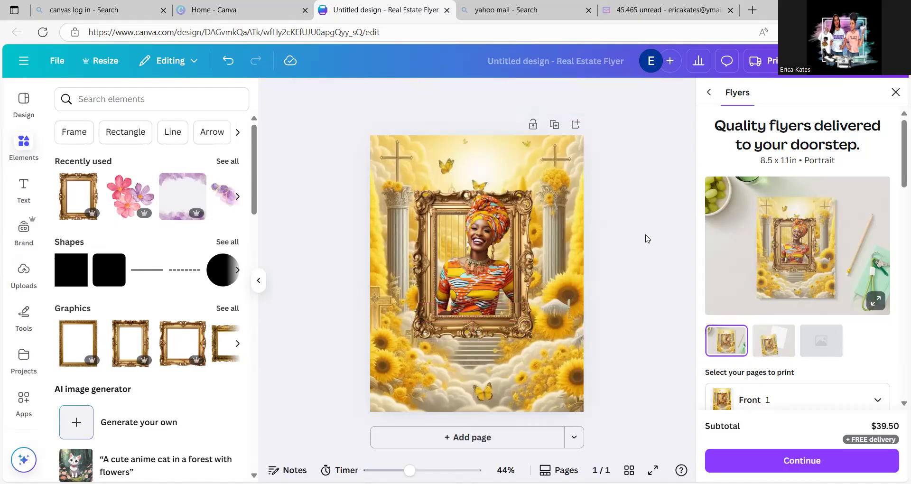
left_click(492, 327)
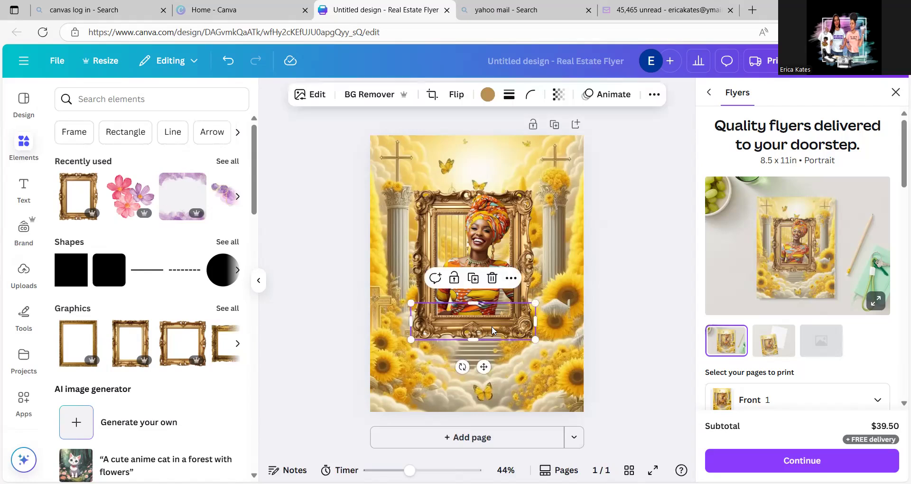
left_click_drag(493, 326, 494, 326)
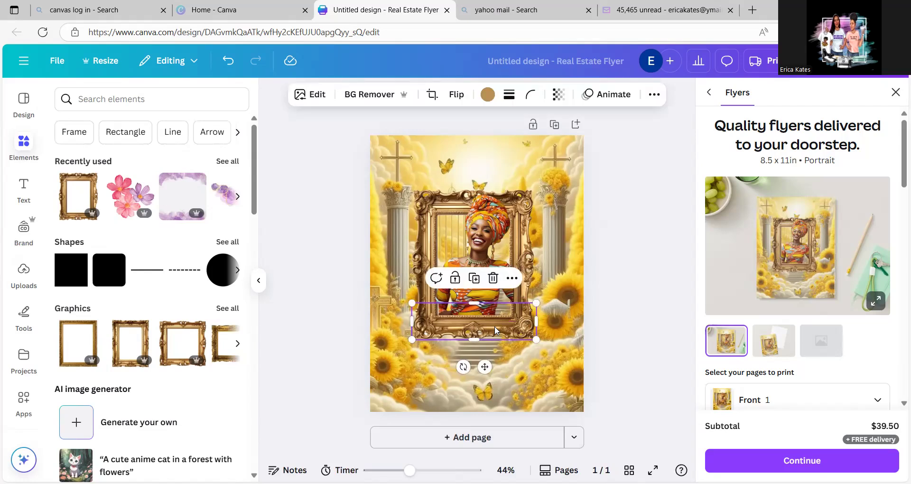
left_click(663, 269)
left_click(533, 333)
left_click_drag(536, 339, 535, 343)
left_click(637, 311)
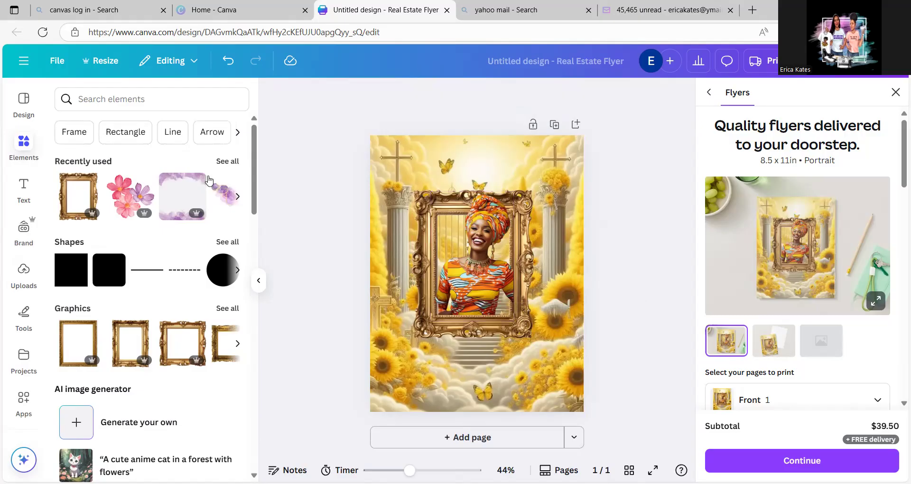
- Add the uploaded portrait with yellow balls on the headwrap, remove its background and position it over the gold frame
left_click(25, 268)
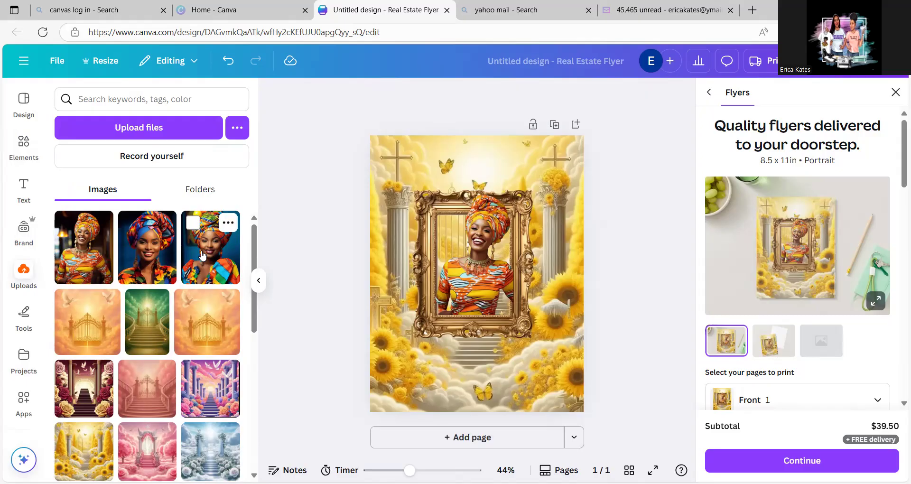
left_click(189, 273)
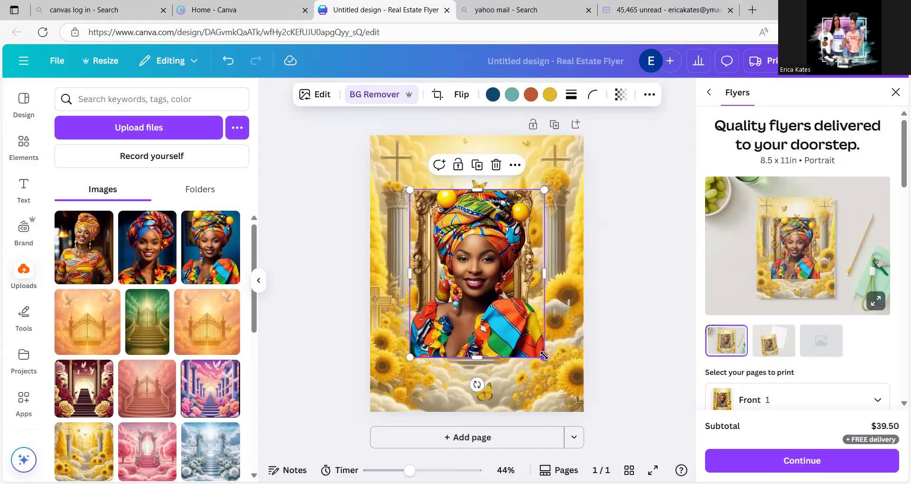
mouse_move(544, 356)
left_mouse_down()
mouse_move(528, 337)
mouse_move(559, 359)
left_mouse_up()
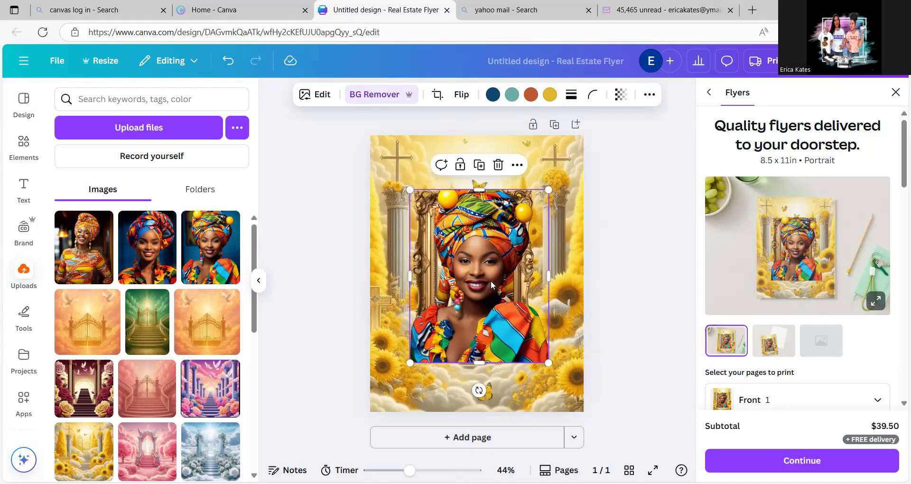
mouse_move(489, 281)
left_mouse_down()
mouse_move(482, 351)
mouse_move(414, 467)
mouse_move(429, 411)
mouse_move(503, 290)
mouse_move(486, 266)
left_mouse_up()
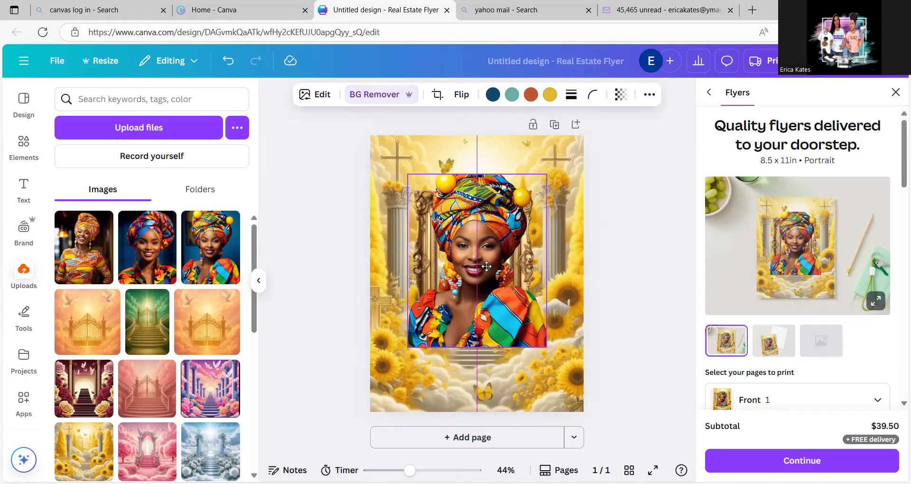
left_click_drag(487, 267, 491, 273)
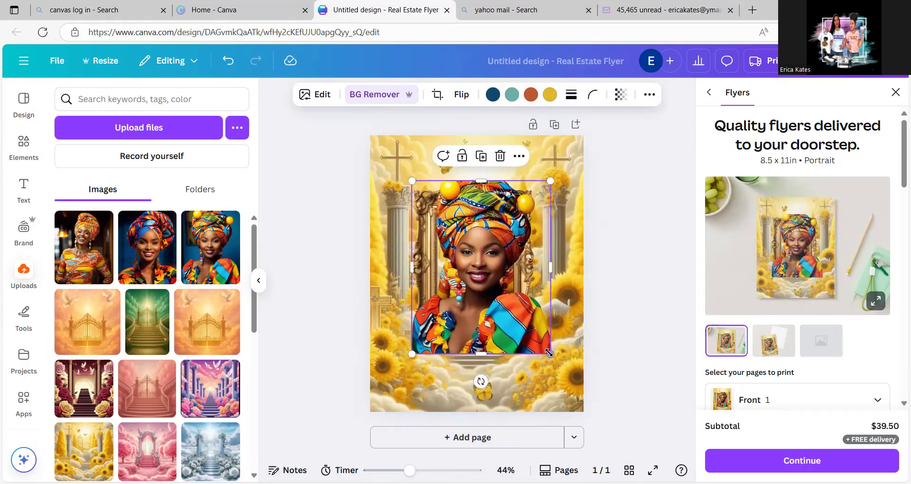
- Shrink the added portrait, place it beside the gold frame's lower right side and tilt it slightly clockwise
left_click_drag(552, 357, 553, 295)
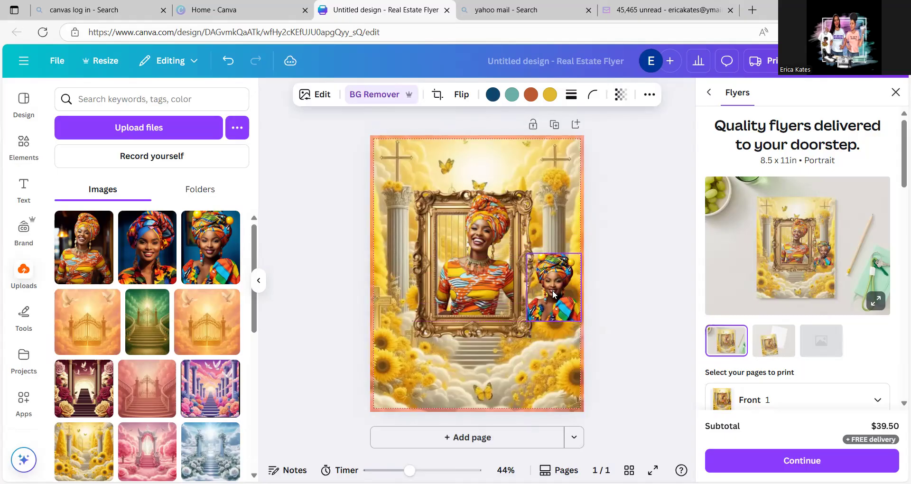
left_click_drag(547, 365, 547, 364)
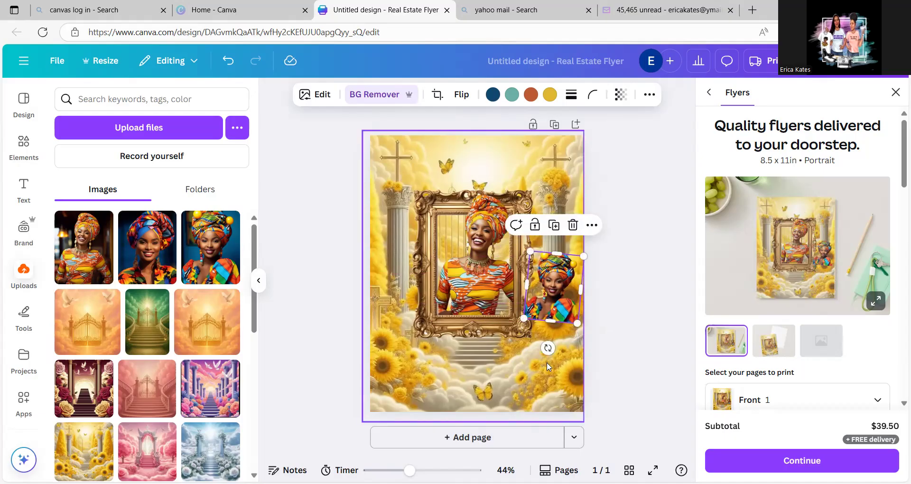
left_click(652, 260)
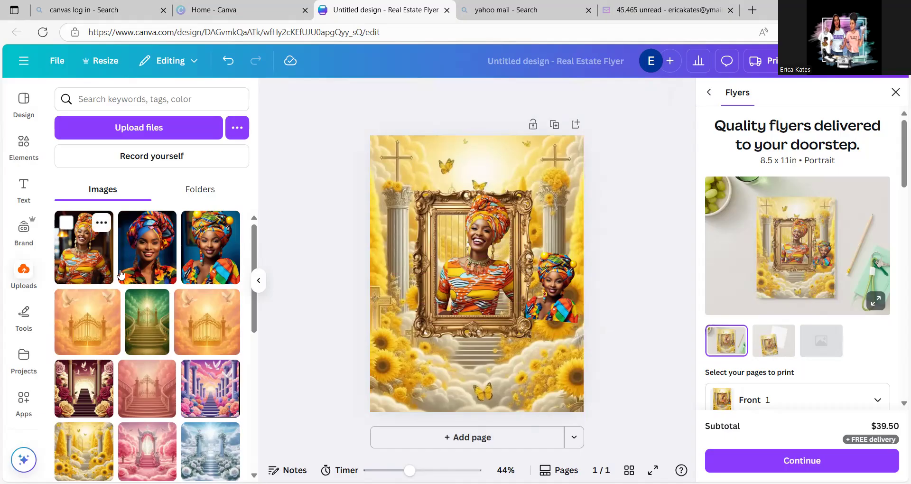
- Add the uploaded portrait of the woman in the blue and red headwrap and remove its background
left_click(138, 246)
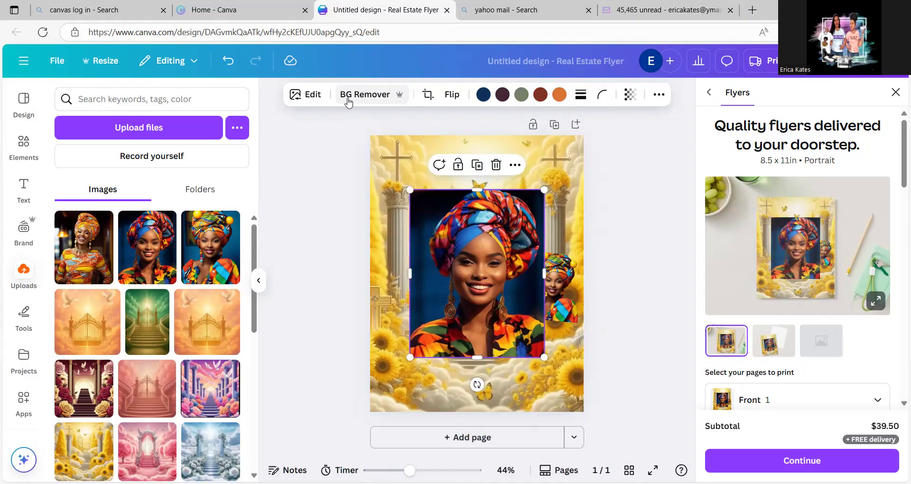
left_click(338, 113)
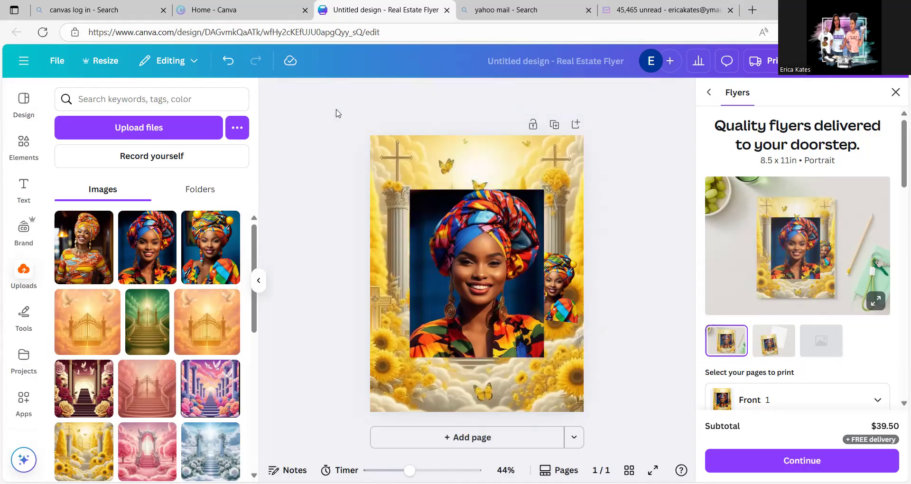
left_click(472, 264)
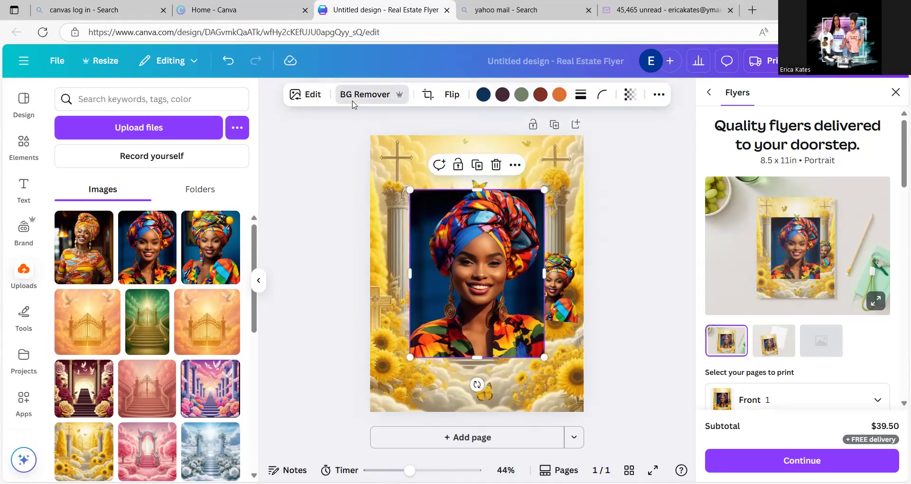
left_click(353, 101)
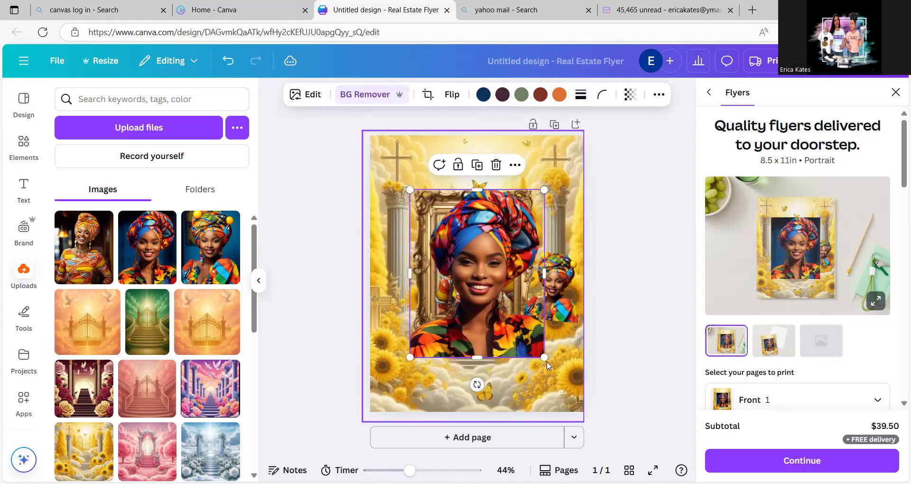
- Shrink the blue and red headwrap portrait, place it left of the gold frame and tilt it slightly counterclockwise
left_click_drag(544, 355, 440, 257)
left_click(459, 280)
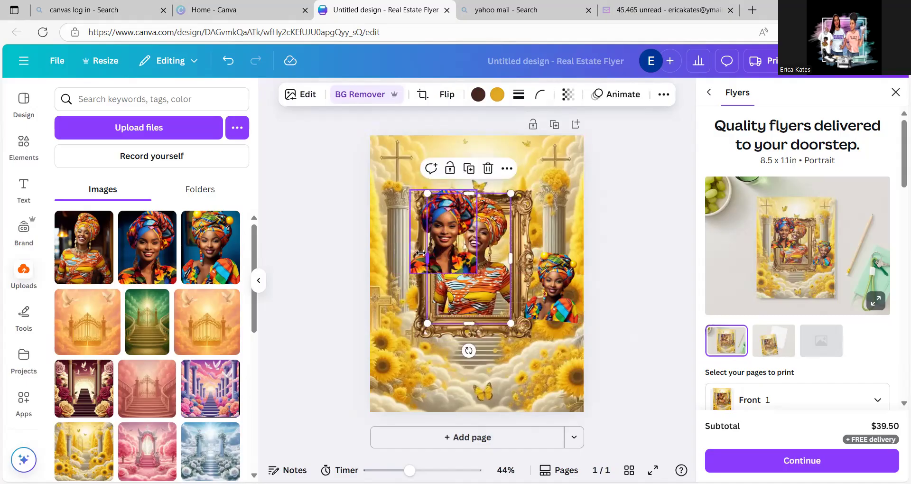
left_click(418, 269)
left_click_drag(412, 270, 383, 335)
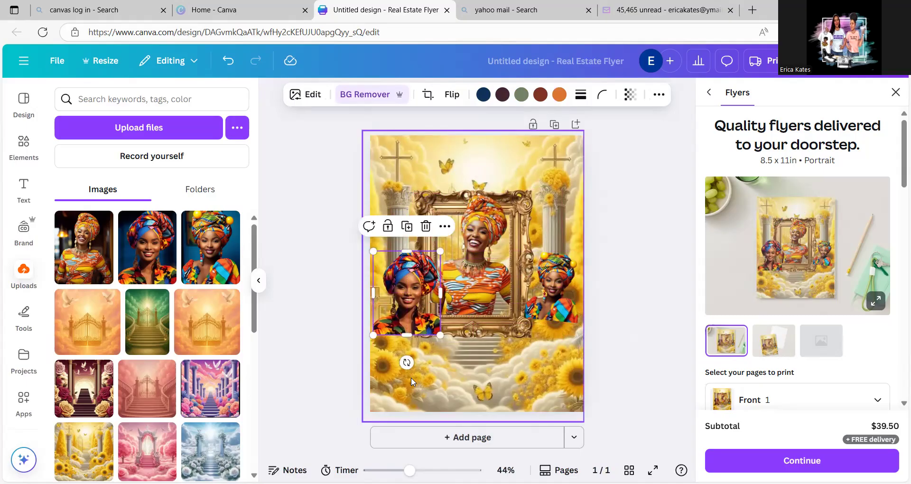
left_click_drag(407, 363, 429, 373)
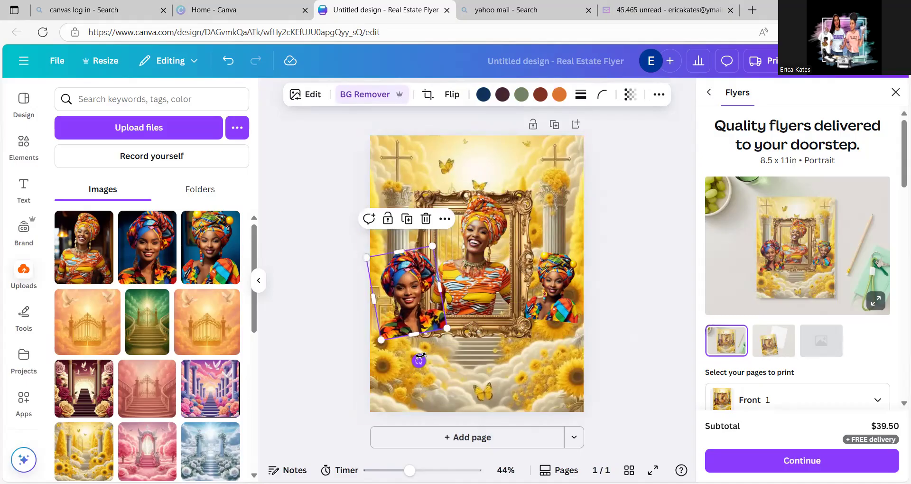
left_click_drag(447, 324, 422, 305)
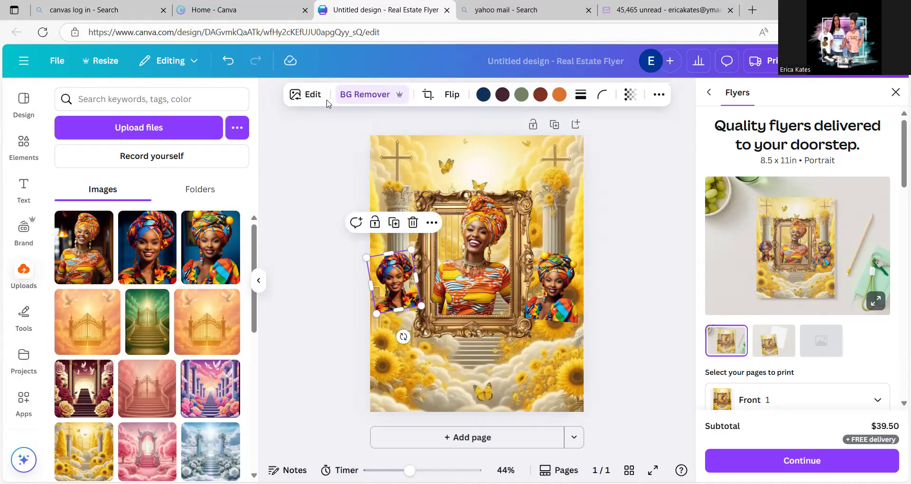
- Delete the two small portraits on either side of the gold frame
left_click(412, 223)
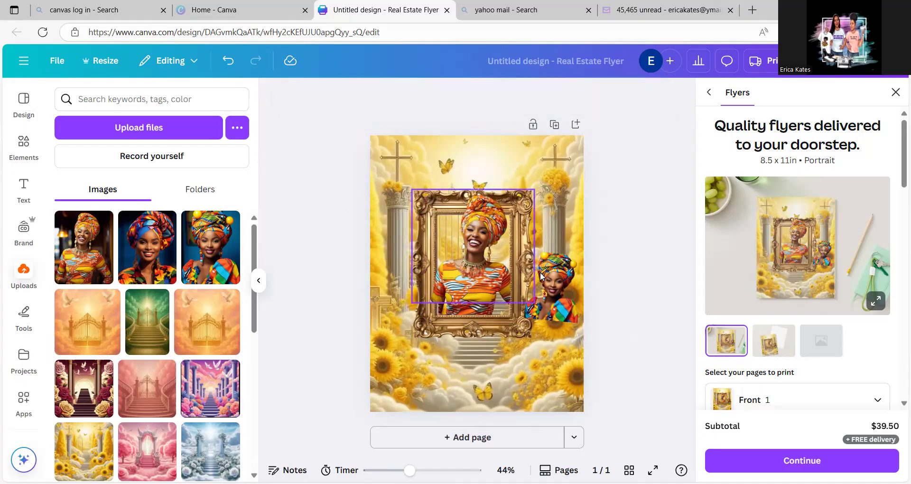
left_click(555, 284)
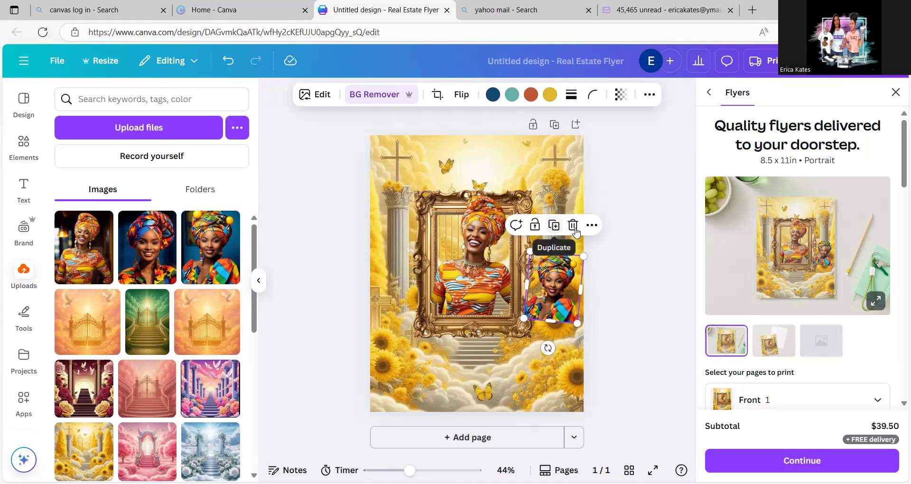
left_click(573, 226)
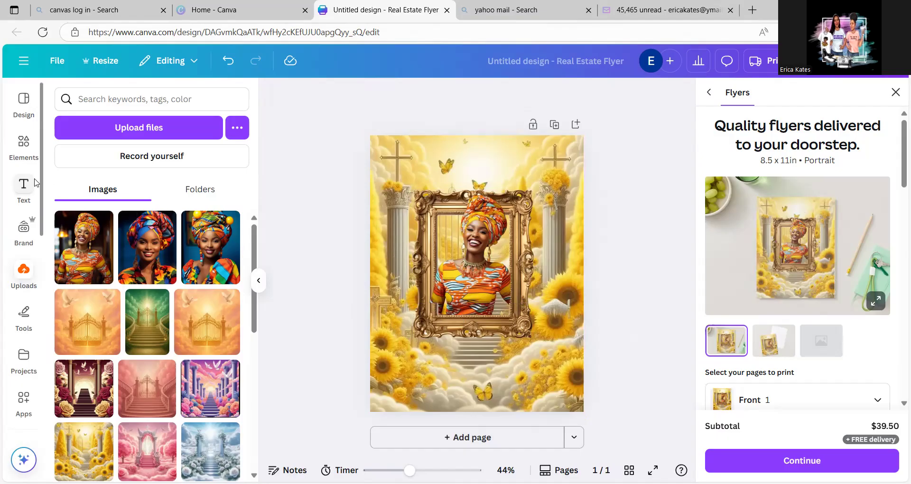
- Add a heading text box reading "In Loving Memory" to the flyer
left_click(21, 186)
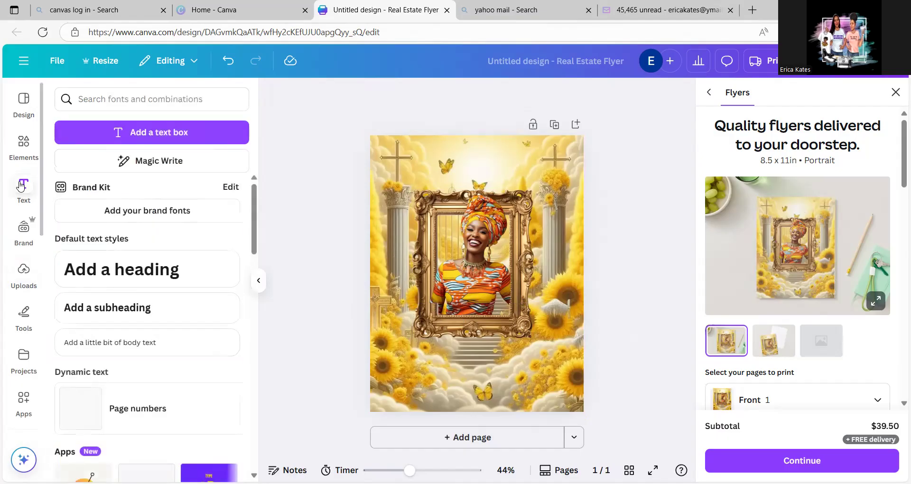
left_click(90, 274)
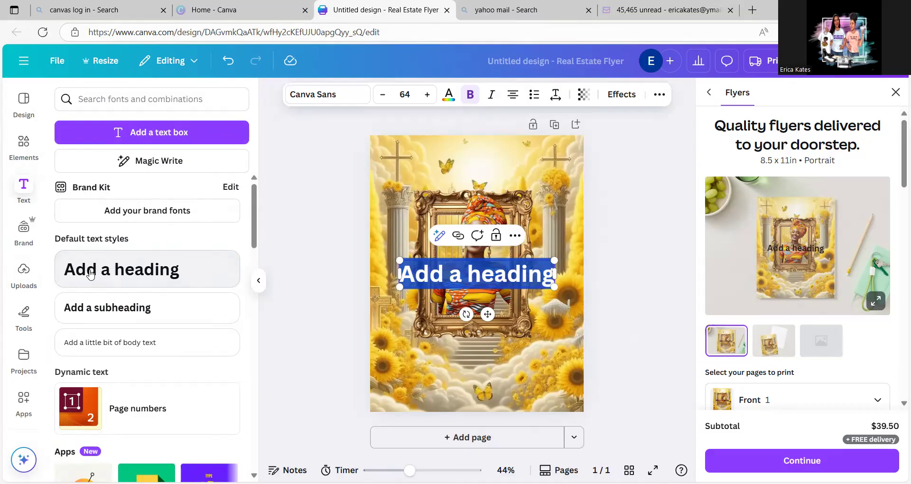
type("In")
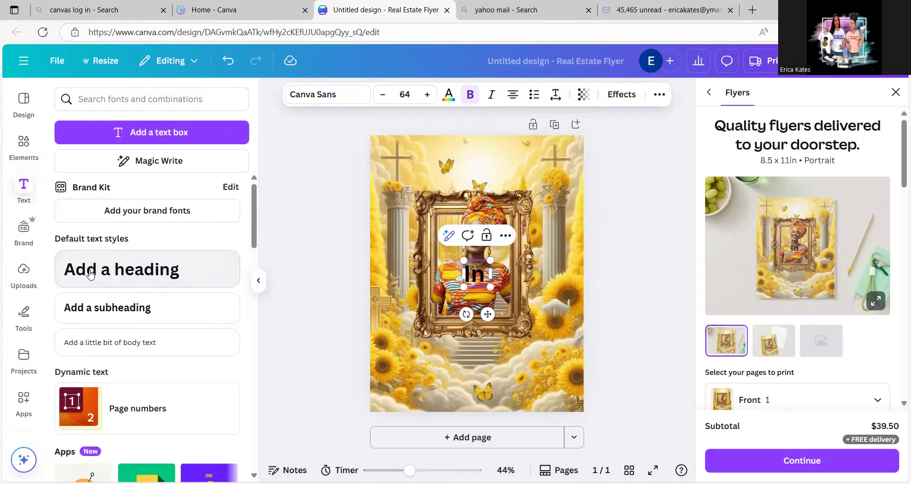
type(" ovin")
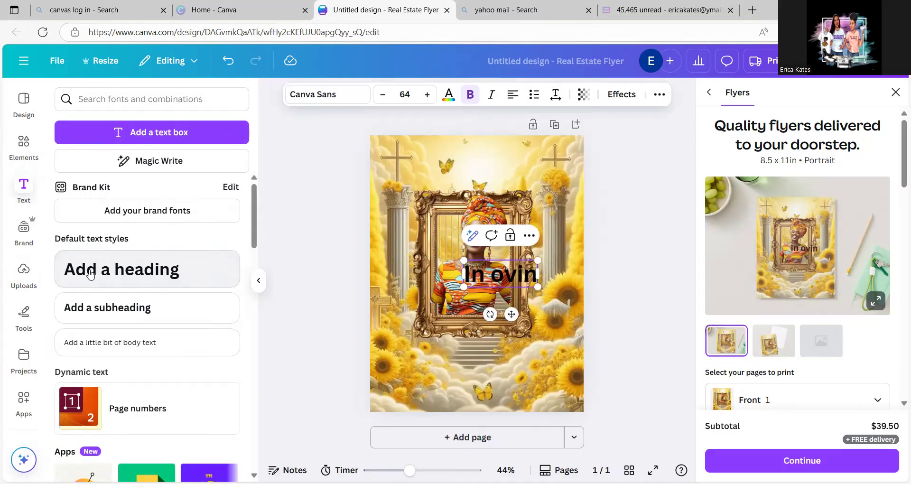
key("BackSpace")
key("BackSpace")
key("BackSpace")
key("BackSpace")
key("BackSpace")
type("L")
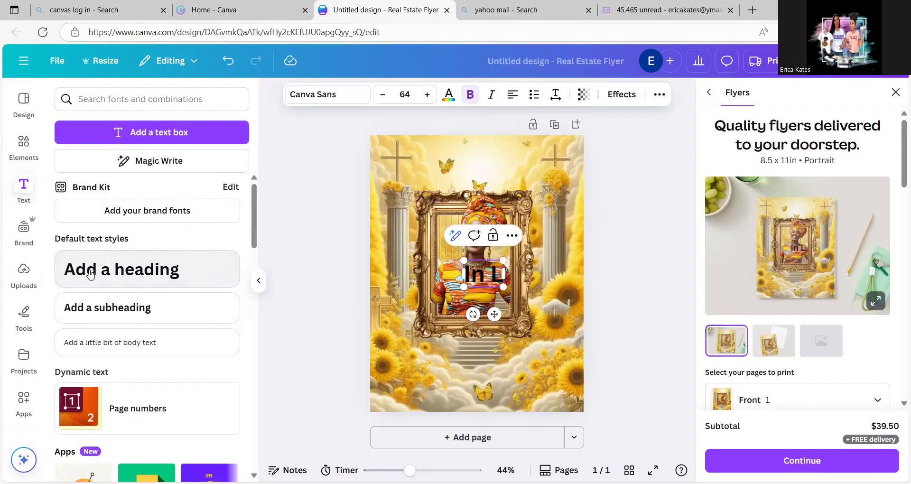
type("oving")
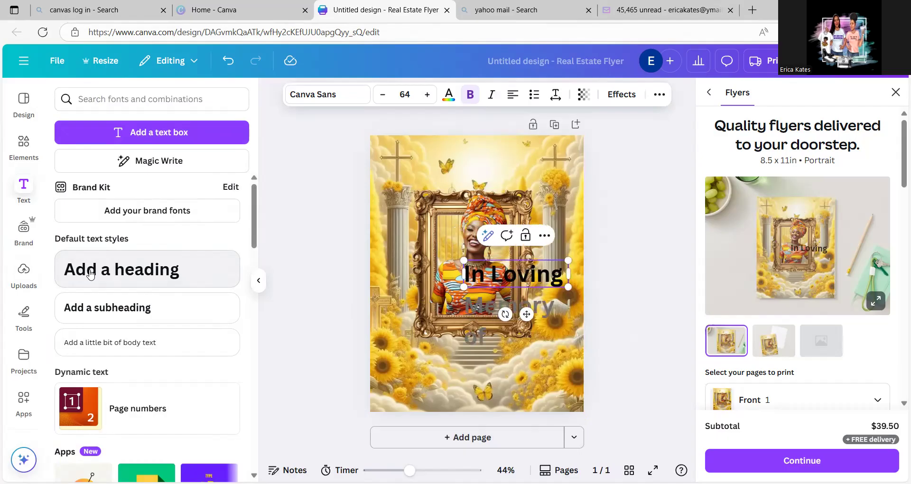
type(" Mem")
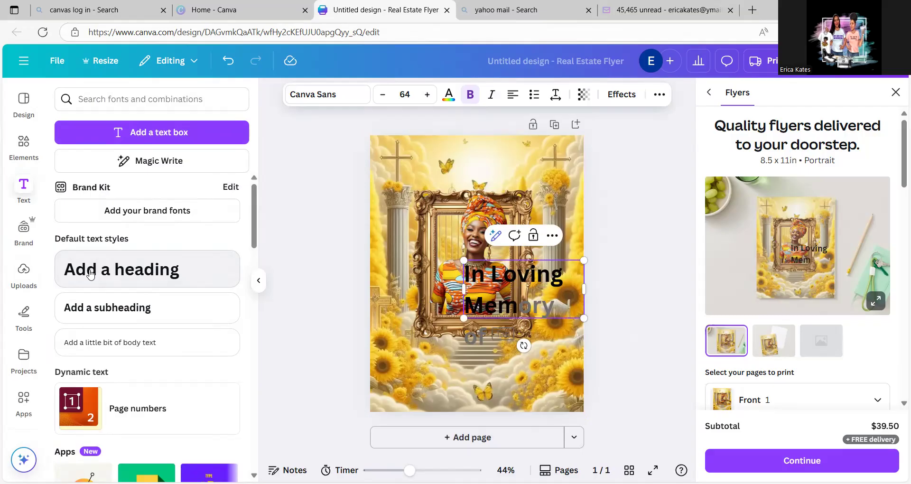
type("ory")
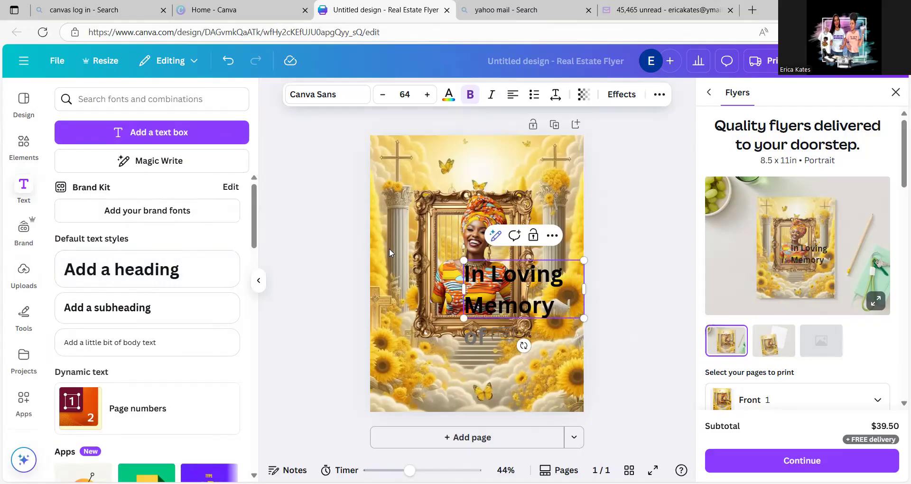
left_click(621, 276)
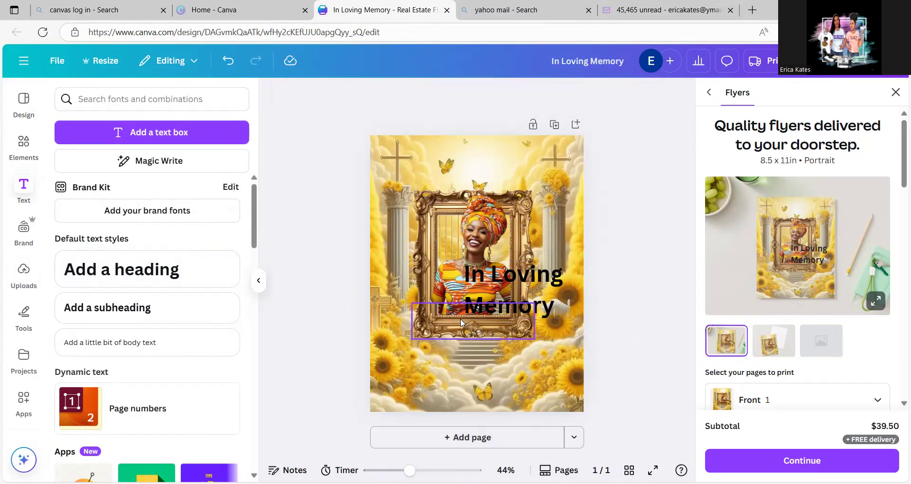
- Move the heading to the top of the page above the gold frame and widen its text box to nearly the page's right edge
left_click_drag(521, 294, 445, 160)
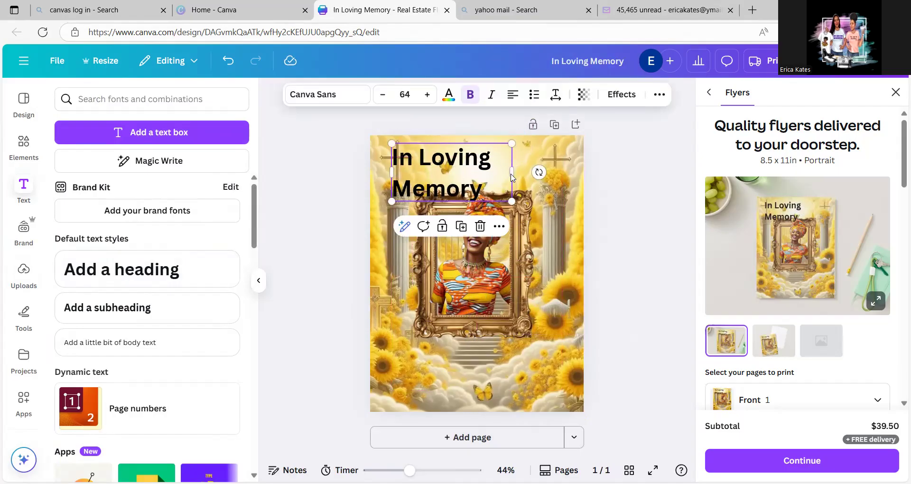
left_click_drag(513, 171, 582, 163)
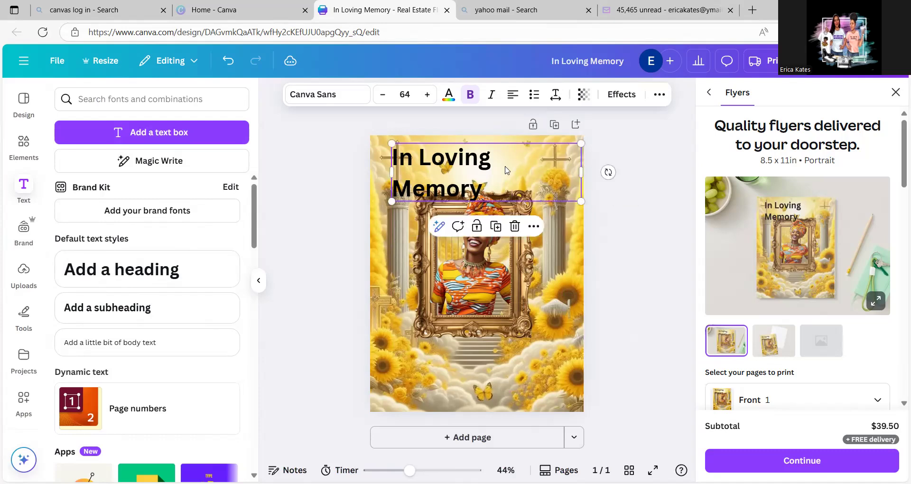
- Center the heading's second line, "Memory", and reduce its font size to 57
double_click(393, 193)
left_click(392, 189)
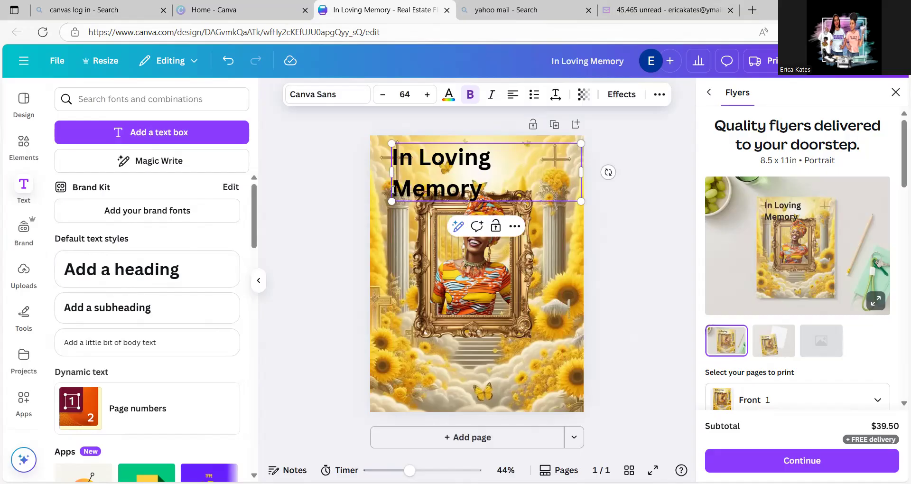
key("BackSpace")
left_click(512, 103)
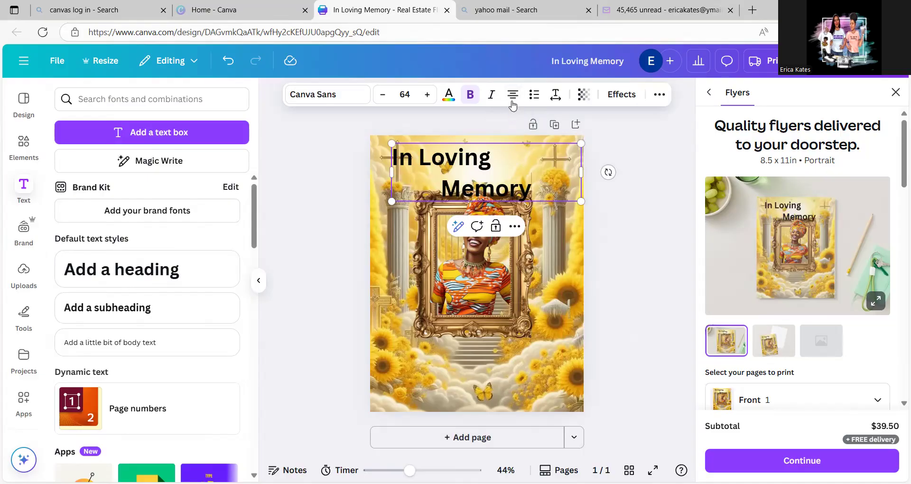
left_click(513, 95)
left_click(513, 95)
left_click(382, 95)
left_click(382, 95)
left_click(382, 95)
left_click(382, 95)
left_click(382, 95)
left_click(382, 95)
left_click(383, 95)
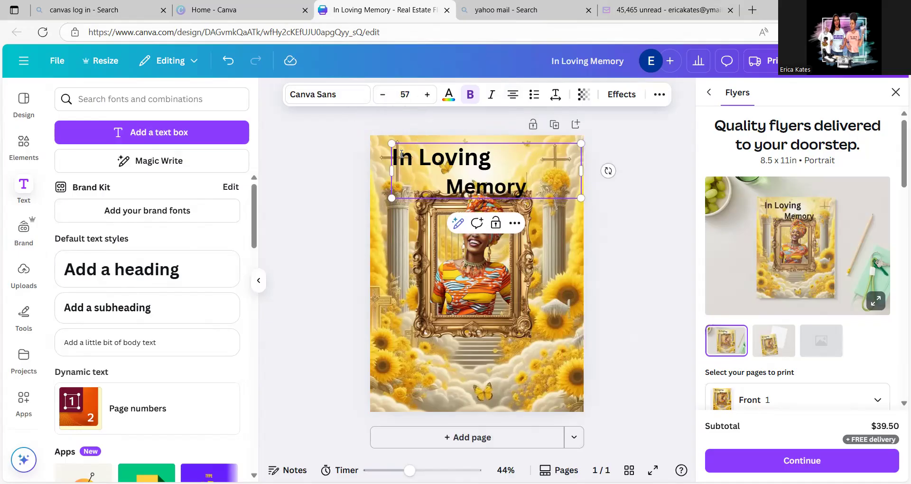
- Shrink both lines of the heading together, bringing "In Loving" to font size 39
left_click_drag(393, 155, 537, 191)
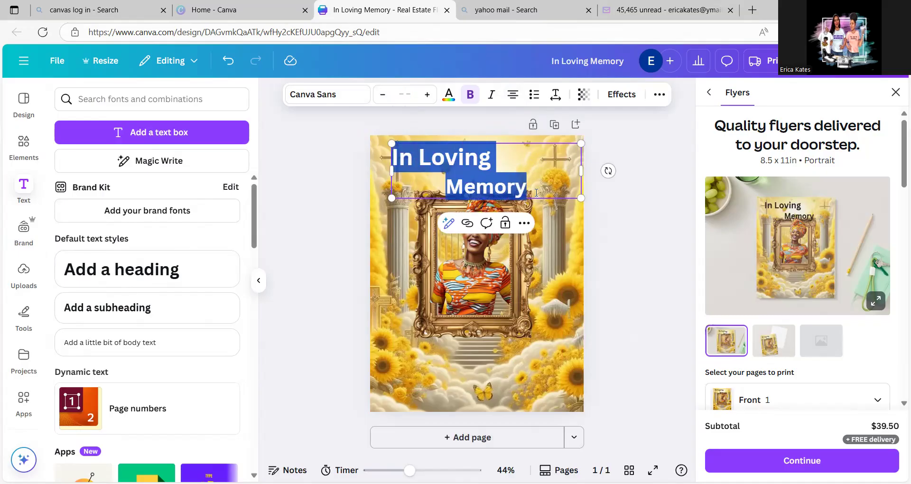
left_click(388, 100)
left_click(389, 102)
left_click(388, 102)
left_click(389, 101)
left_click(388, 101)
left_click(389, 102)
left_click(388, 101)
left_click(389, 102)
left_click(388, 102)
left_click(388, 101)
left_click(389, 101)
left_click(388, 102)
left_click(389, 102)
left_click(388, 102)
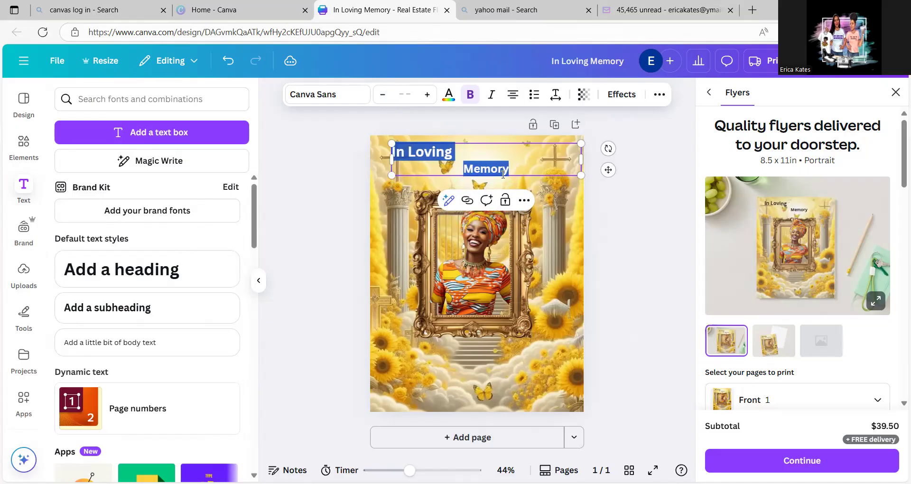
- Replace the two-line heading text with "In Loving Memory" on a single line
left_click_drag(510, 171, 398, 158)
key("BackSpace")
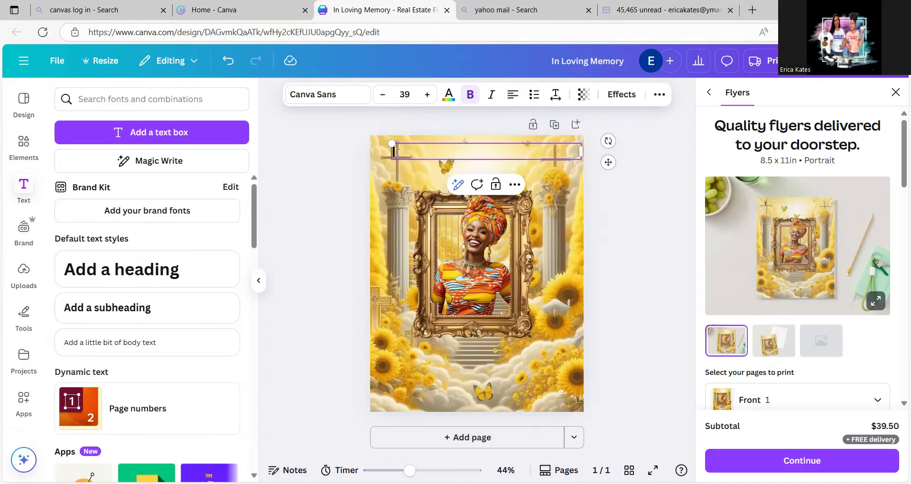
type("nn")
type(" Lolving")
key("BackSpace")
key("BackSpace")
key("BackSpace")
key("BackSpace")
key("BackSpace")
type("ving Memo")
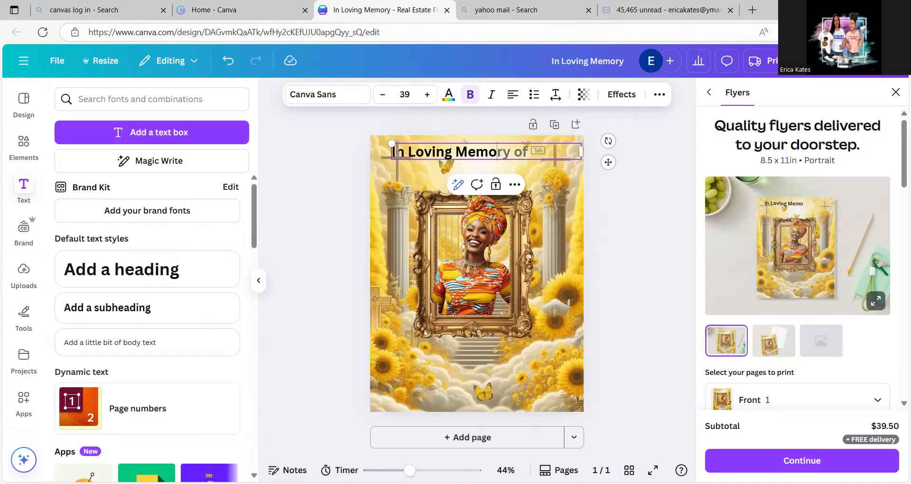
type("ry")
left_click(633, 247)
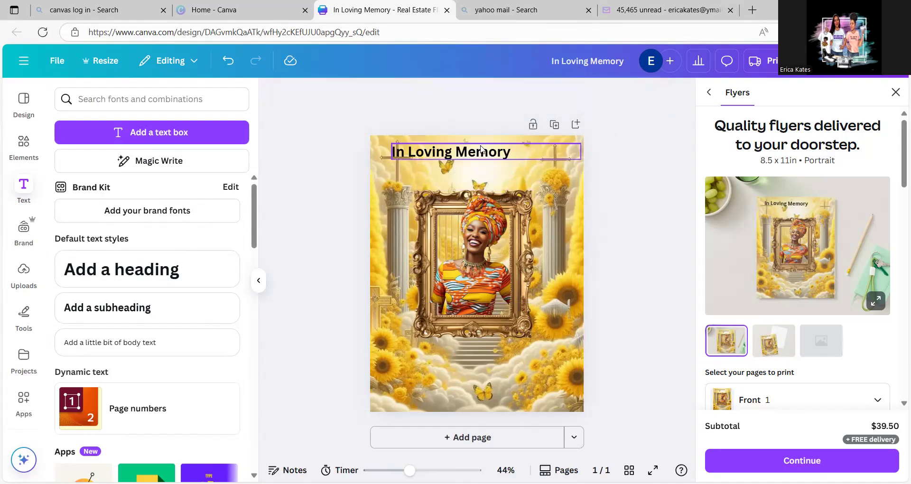
- Enlarge the heading to font size 54 and center its text across the page just above the gold frame
left_click_drag(516, 153, 536, 167)
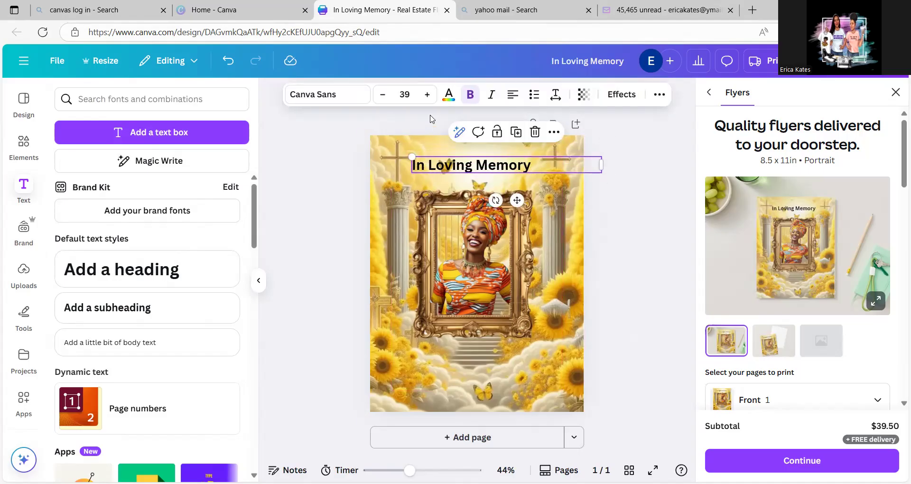
left_click(427, 94)
left_click(427, 94)
left_click(427, 95)
left_click(427, 94)
left_click(427, 94)
left_click(428, 94)
left_click(427, 94)
left_click(427, 95)
left_click(427, 95)
left_click(427, 95)
left_click(427, 95)
left_click(427, 94)
left_click(427, 94)
left_click(428, 94)
left_click(428, 94)
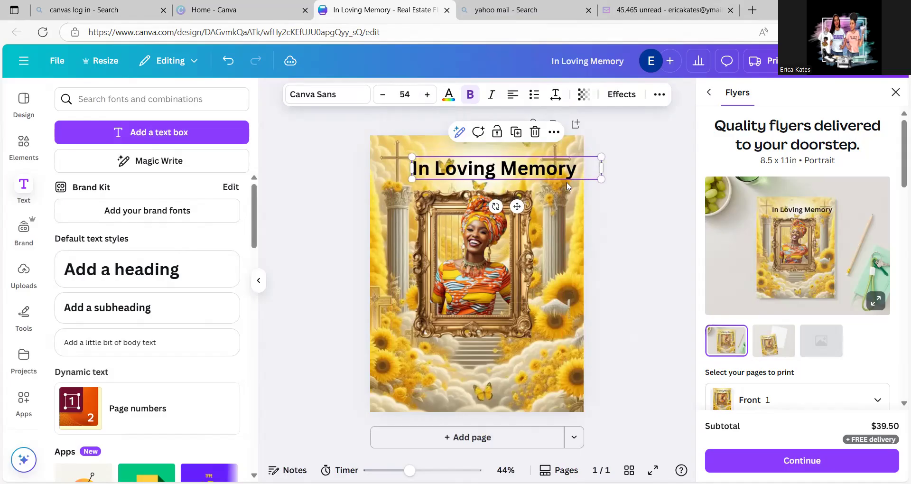
left_click(605, 198)
left_click_drag(562, 168, 544, 167)
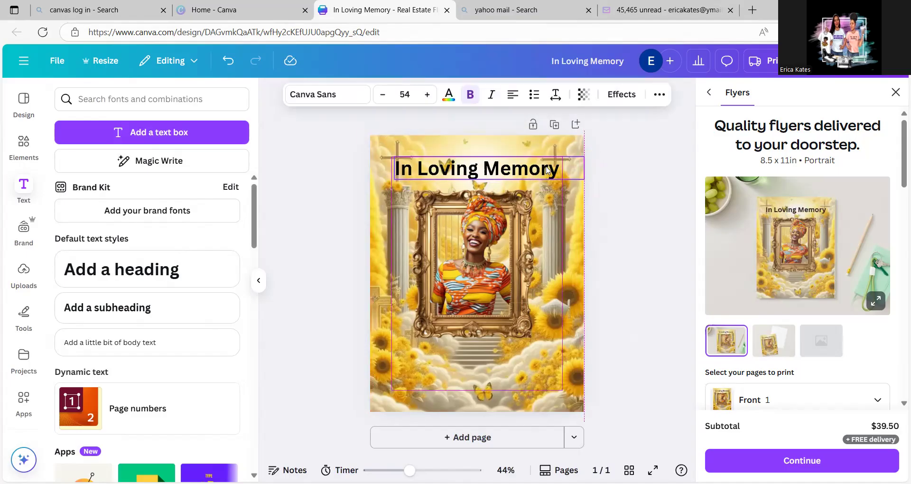
- Set the heading's font to Brittany and shift it slightly up and right so it sits between the two crosses
left_click(336, 104)
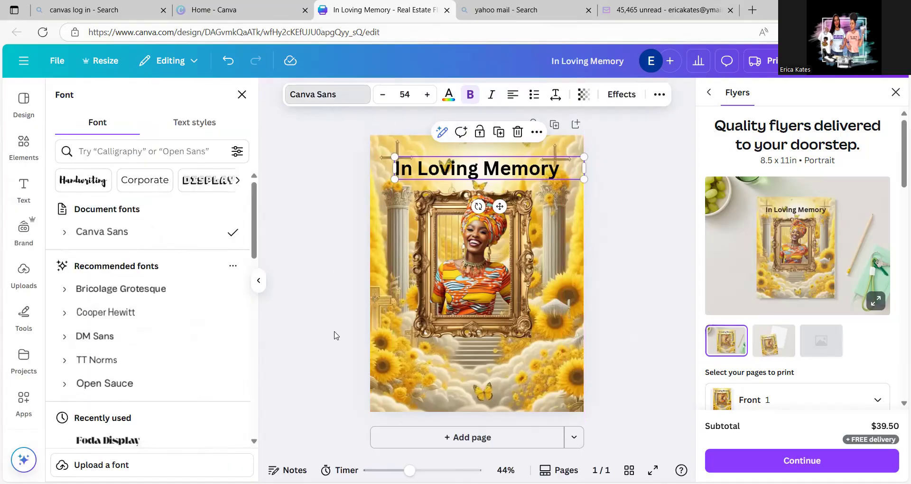
left_click(255, 442)
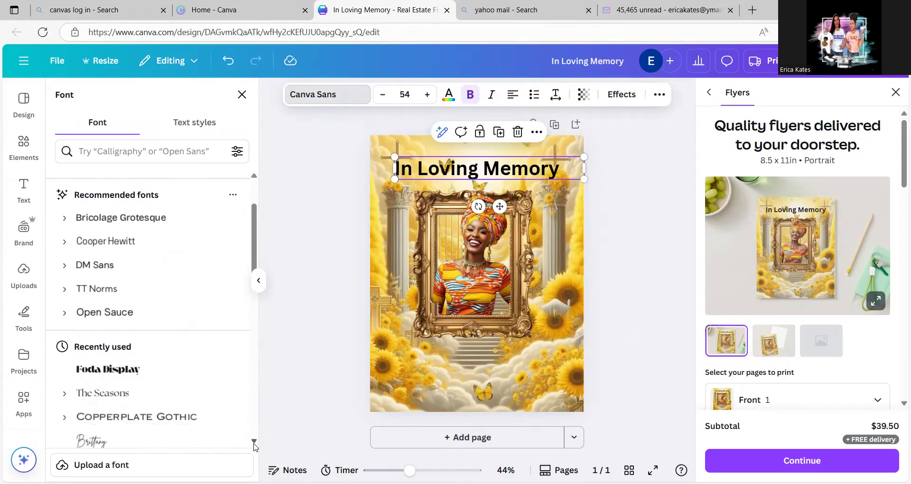
left_click(255, 442)
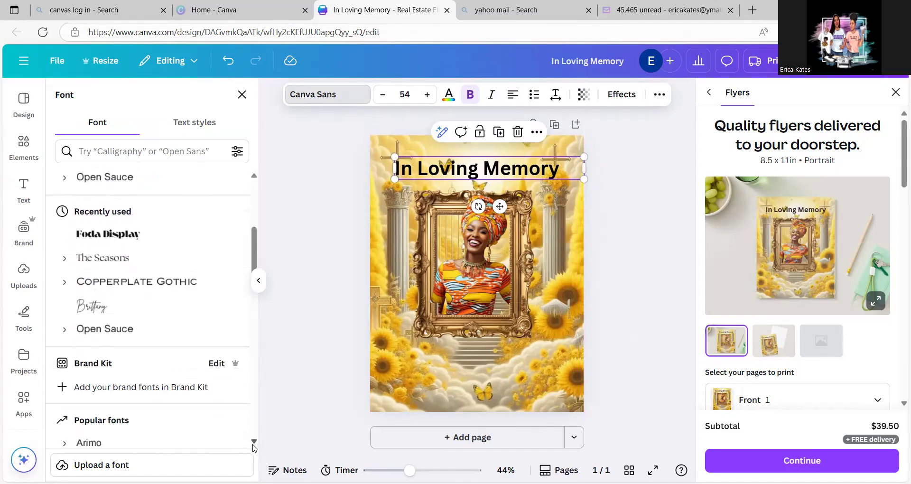
left_click(121, 309)
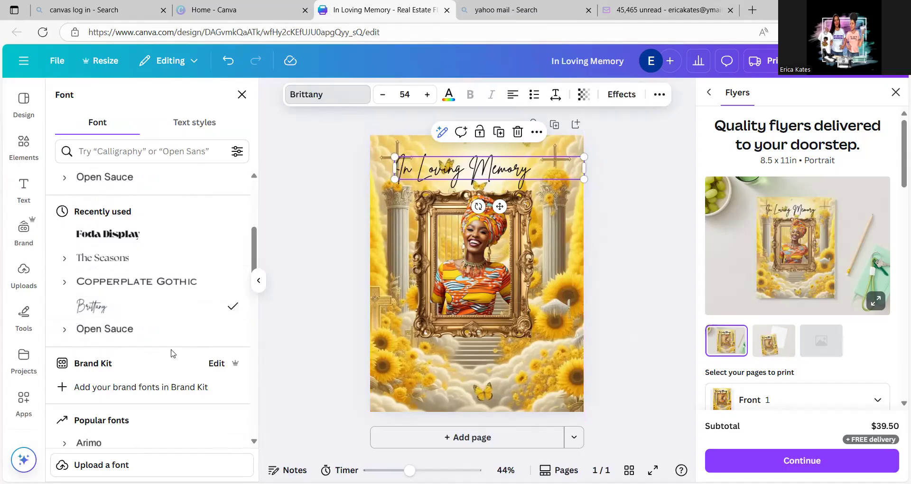
left_click(663, 148)
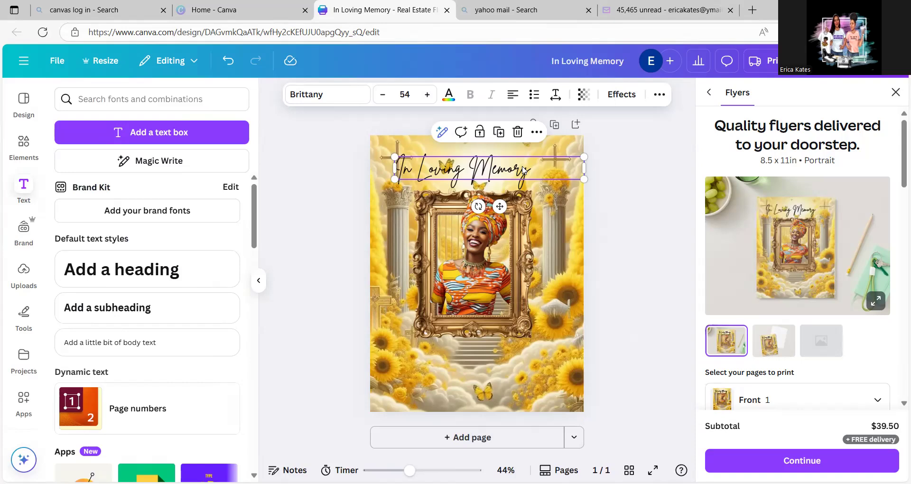
left_click_drag(522, 170, 535, 161)
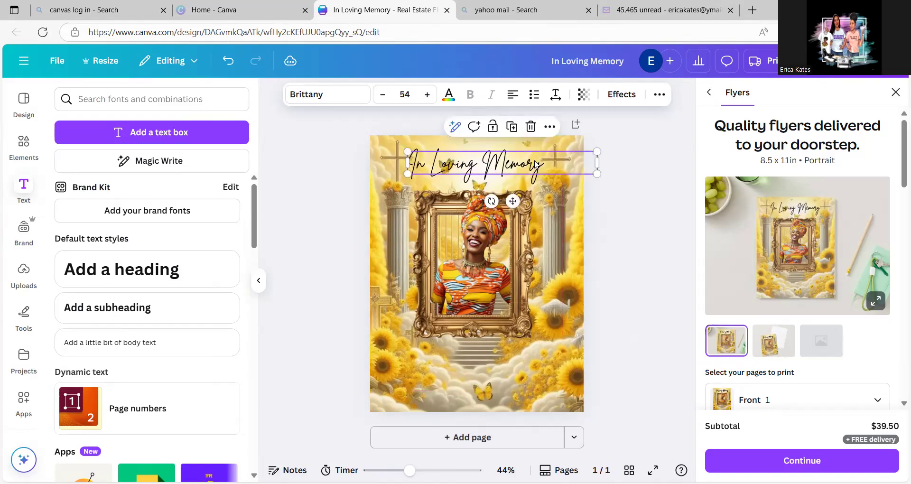
- Apply the Outline text effect to the heading and set the outline color to black
left_click(618, 95)
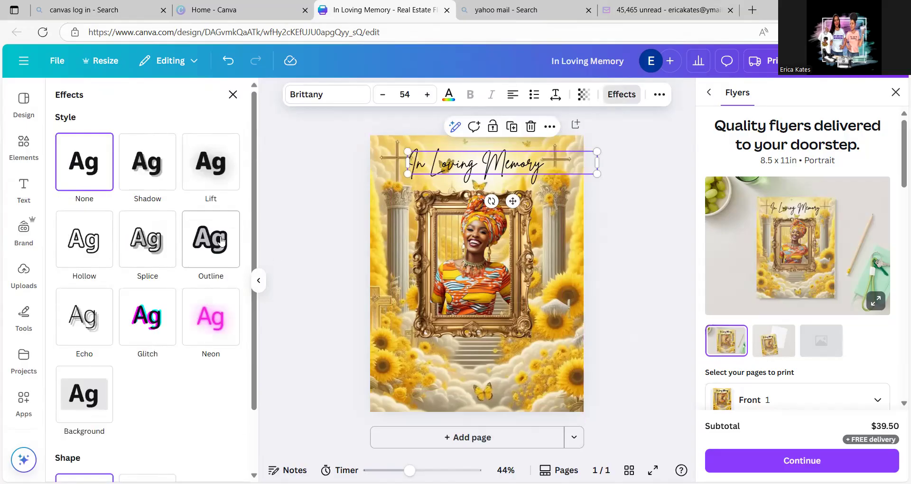
left_click(216, 243)
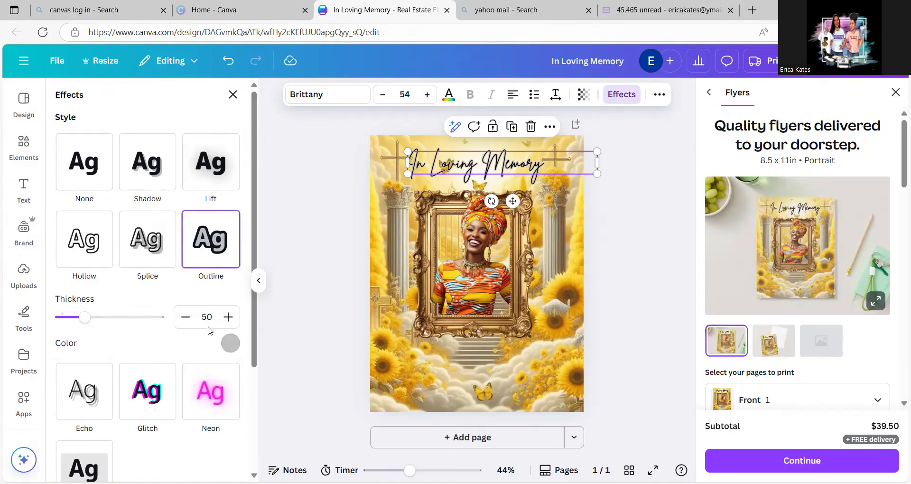
left_click(231, 344)
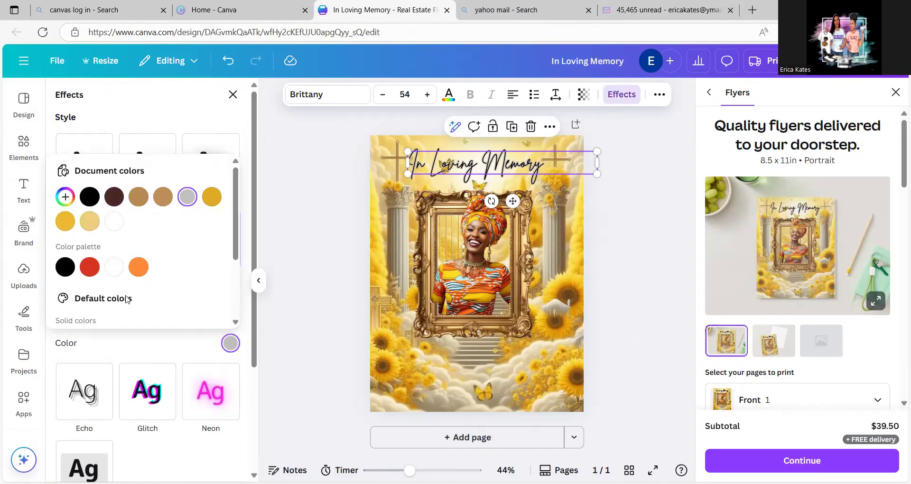
right_click(71, 274)
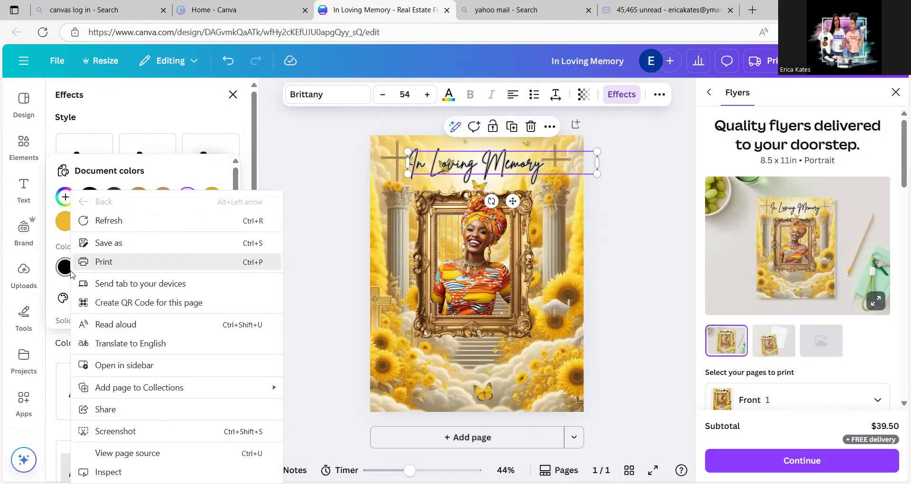
left_click(304, 238)
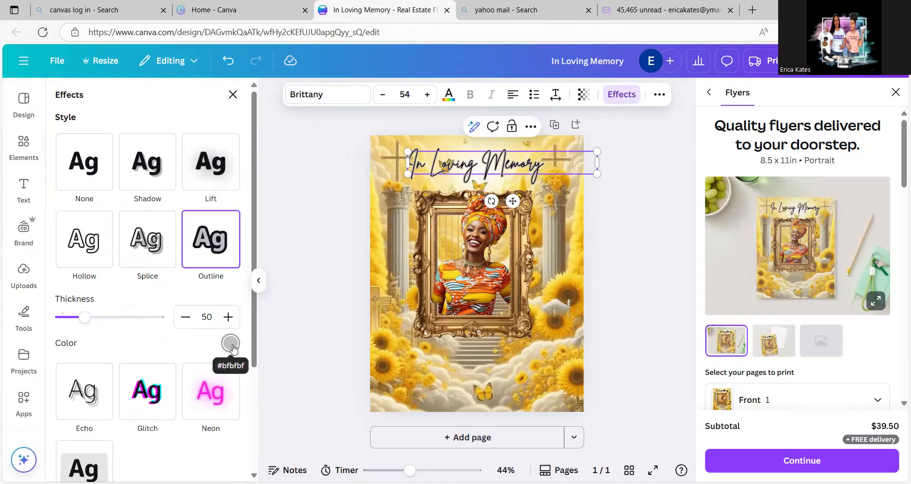
left_click(230, 350)
left_click(65, 269)
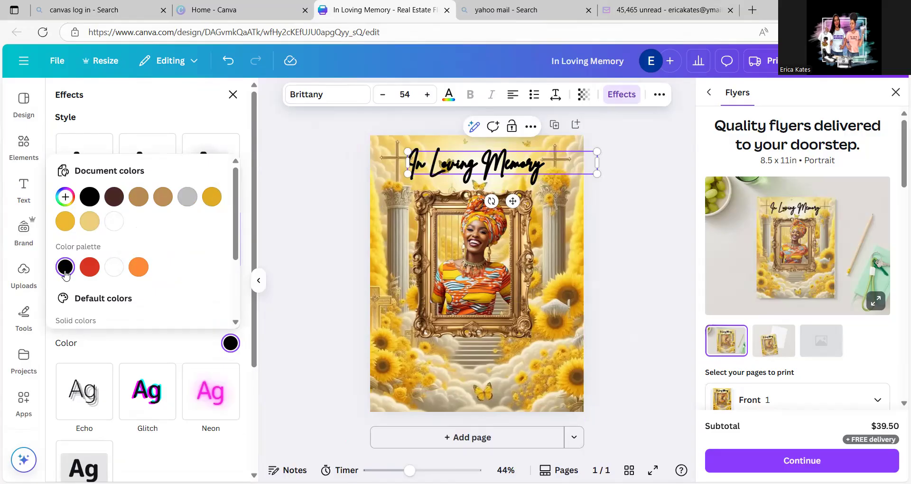
left_click(255, 363)
scroll(143, 308, "down", 1)
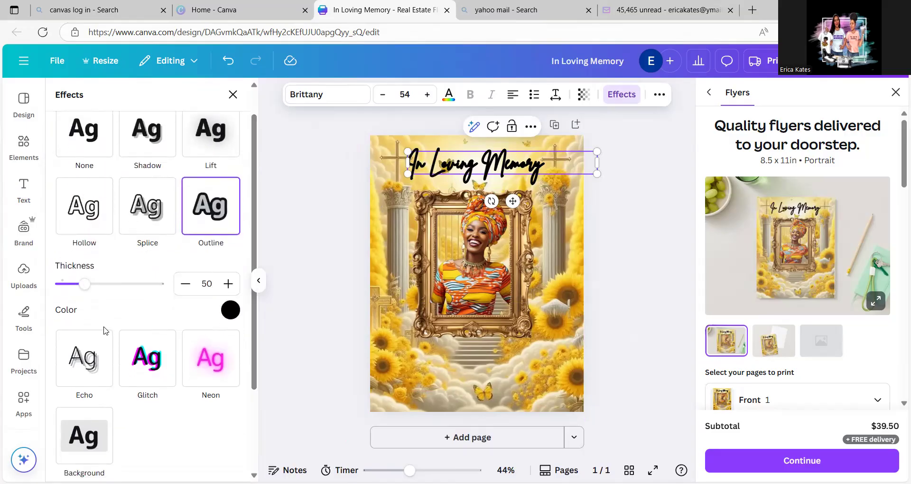
- Reduce the heading's outline thickness to 8 and try the Moontime font on it
left_click_drag(84, 284, 65, 302)
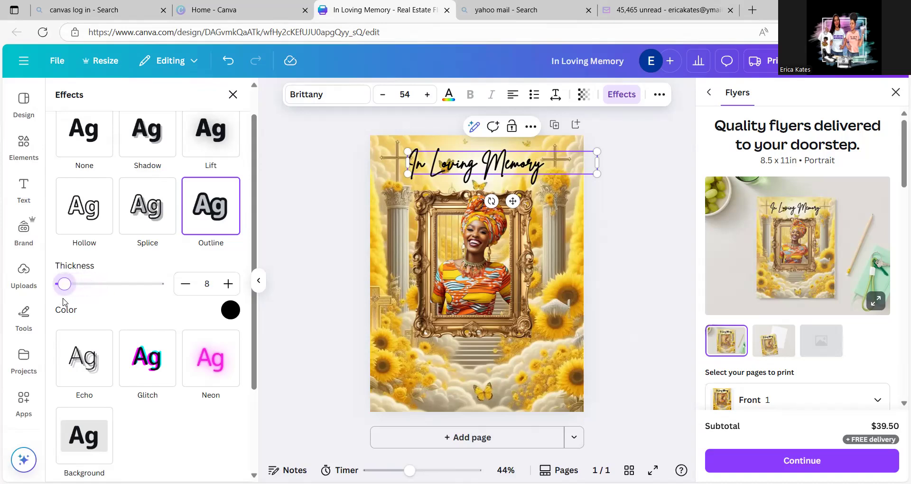
left_click(311, 102)
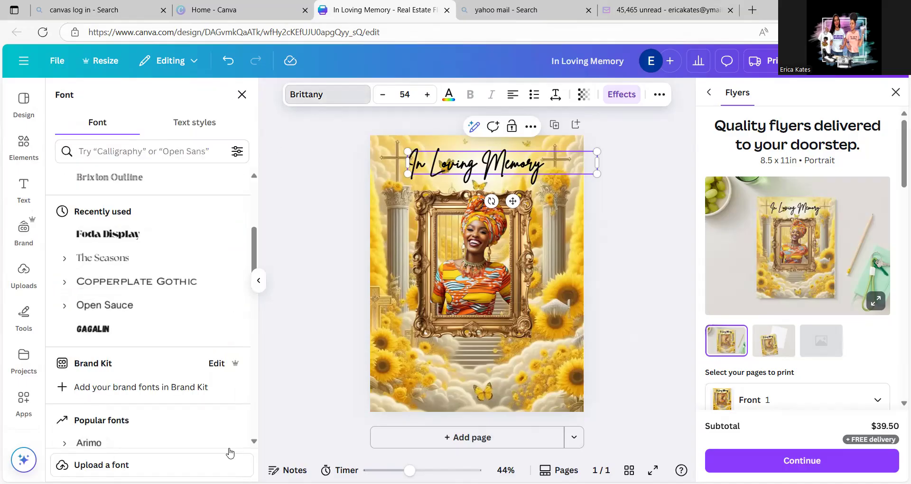
scroll(255, 442, "down", 3)
scroll(255, 442, "down", 4)
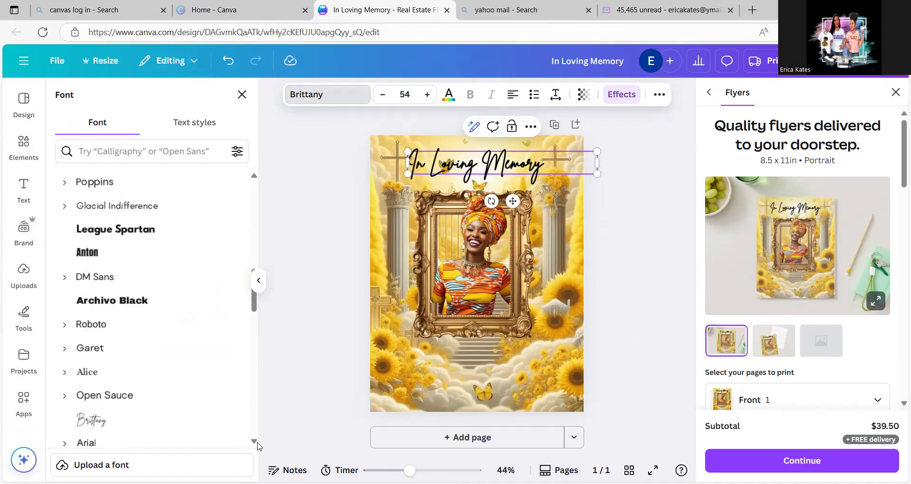
scroll(255, 443, "down", 3)
scroll(254, 443, "down", 2)
scroll(254, 442, "down", 1)
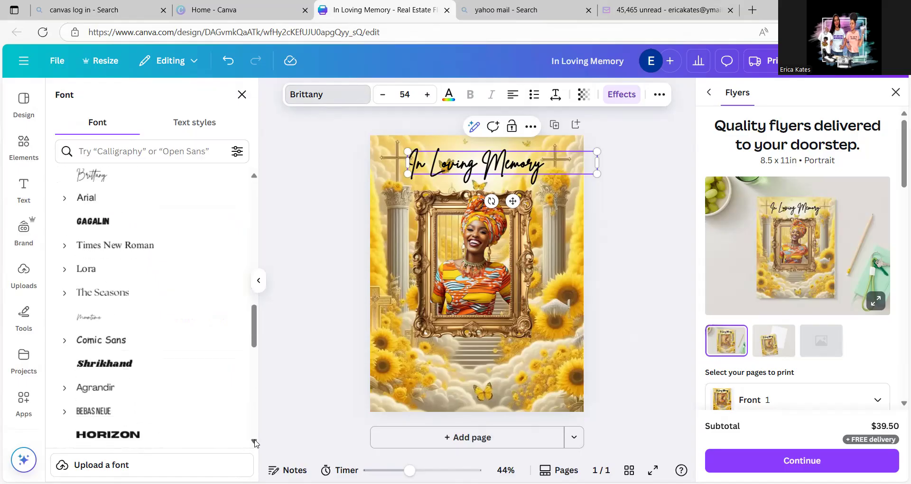
left_click(123, 322)
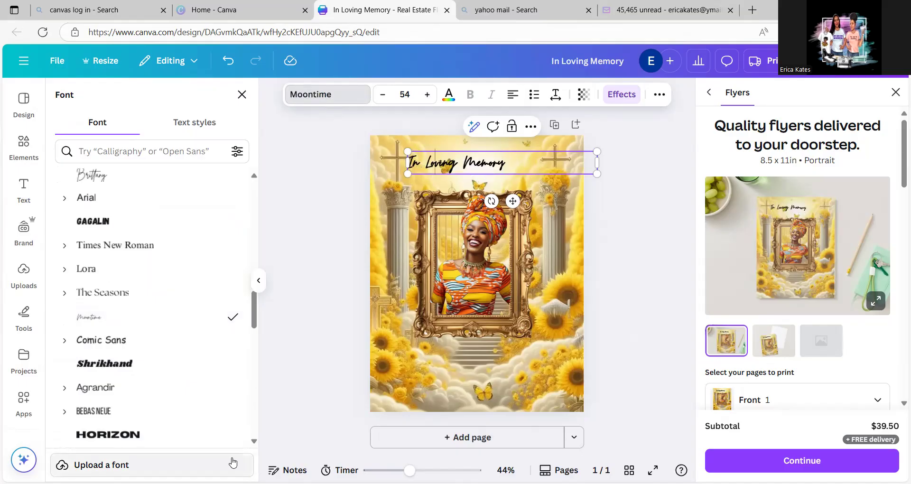
- Try the Nickainley font on the heading, and settle on Alex Brush as its font
left_click(254, 443)
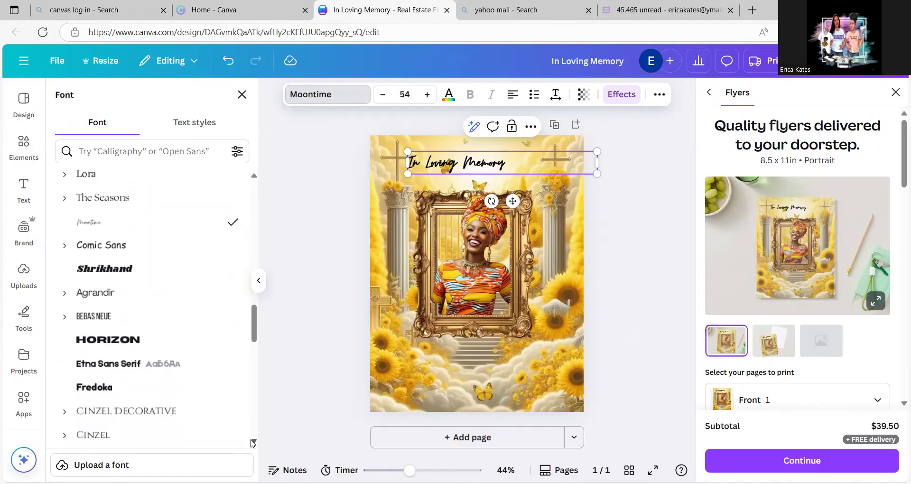
left_click(254, 443)
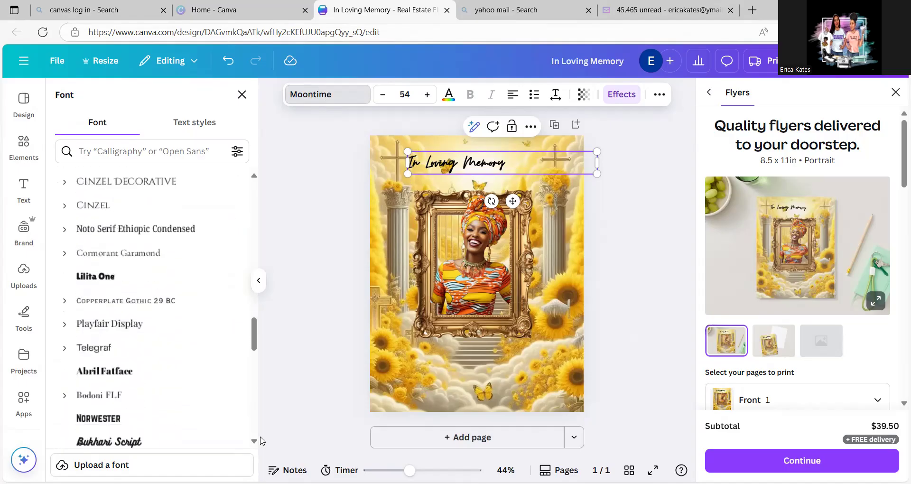
left_click(253, 442)
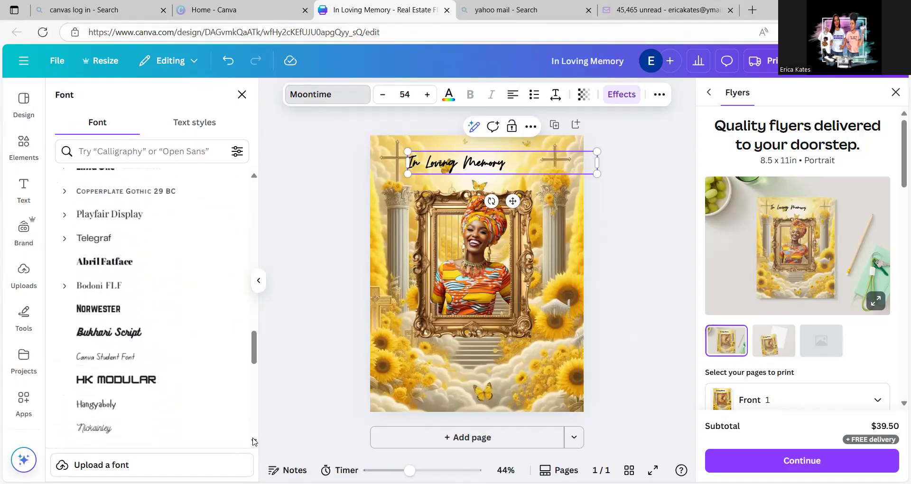
left_click(254, 442)
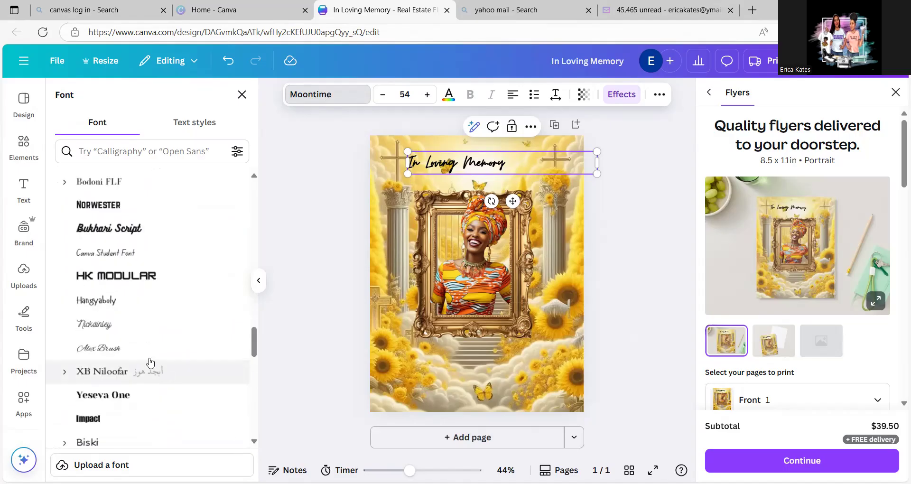
left_click(126, 326)
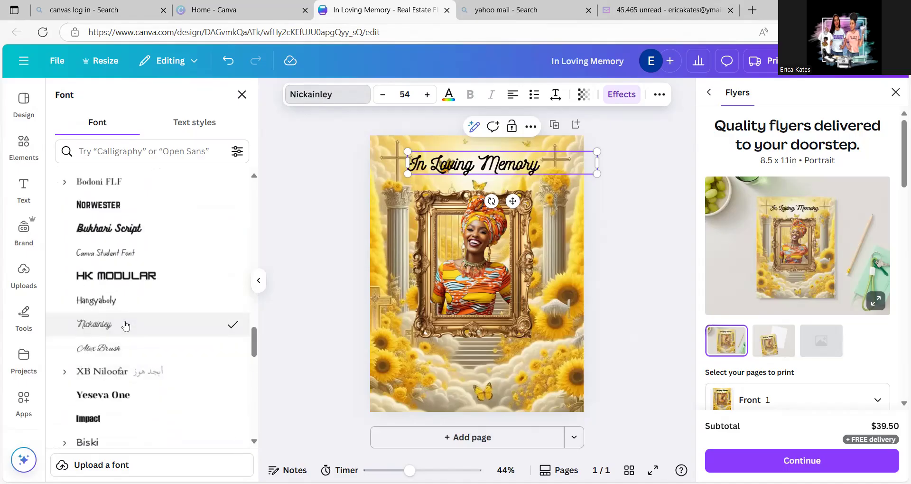
left_click(127, 352)
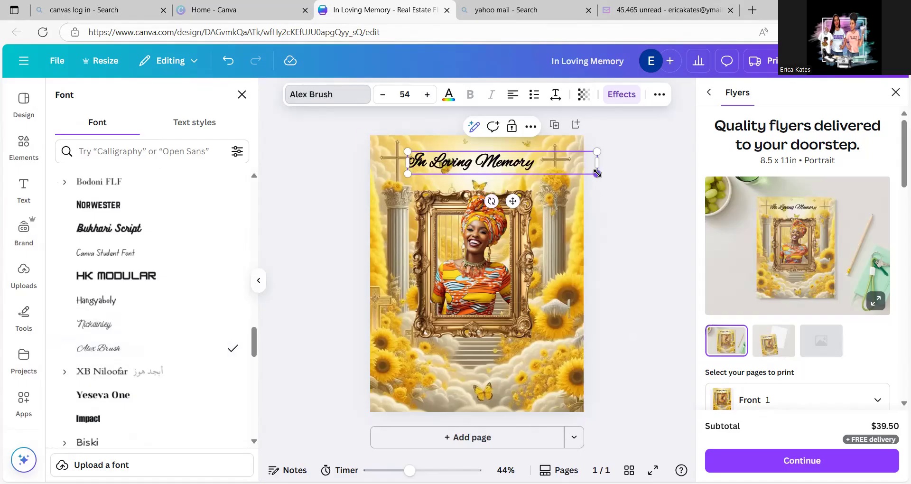
- Enlarge the heading to font size 76 and center its text across the page just above the gold frame
left_click_drag(596, 172, 672, 208)
left_click(636, 222)
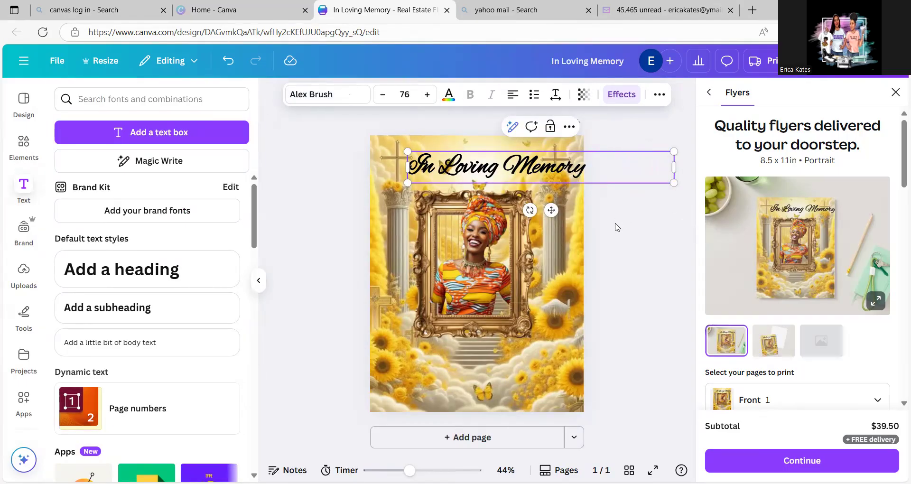
left_click(619, 133)
left_click_drag(555, 164, 532, 169)
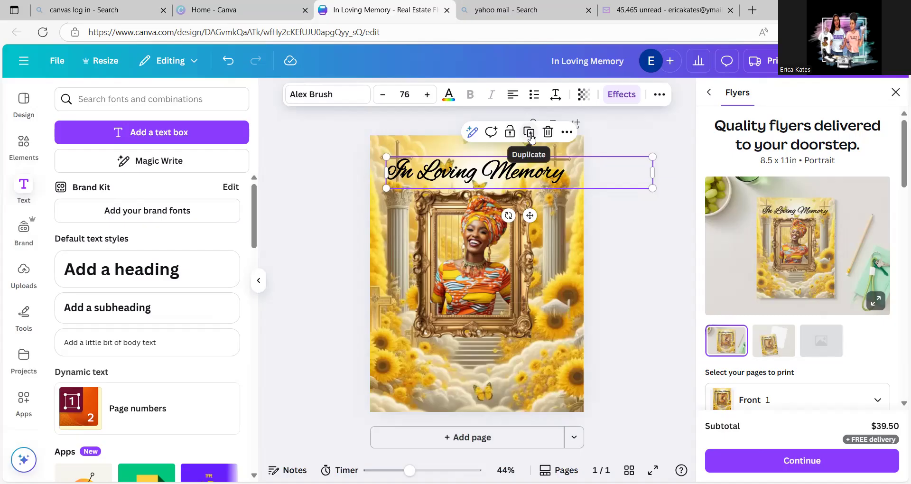
- Duplicate the "In Loving Memory" heading and move the copy down to the lower edge of the gold frame
left_click(522, 151)
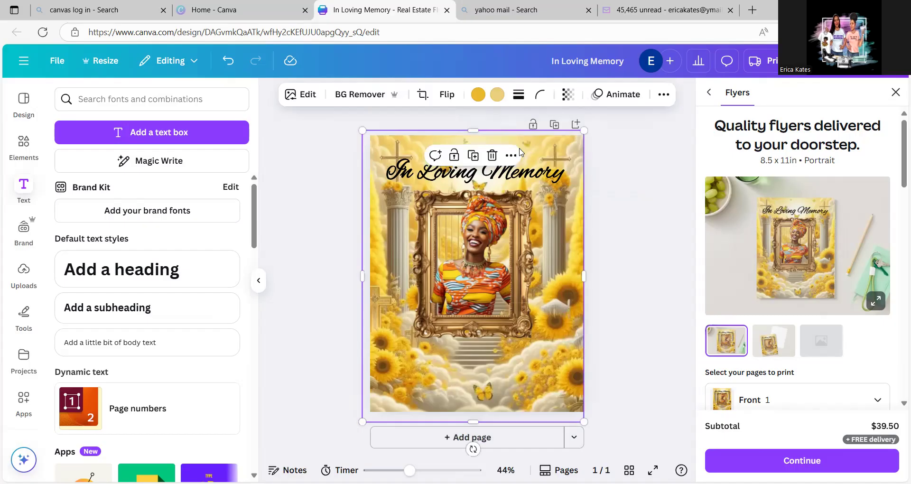
left_click(527, 177)
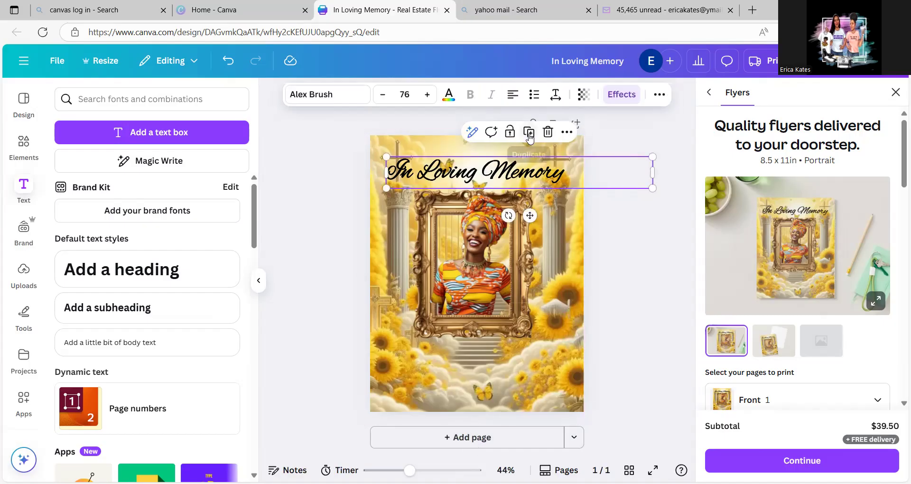
left_click(532, 136)
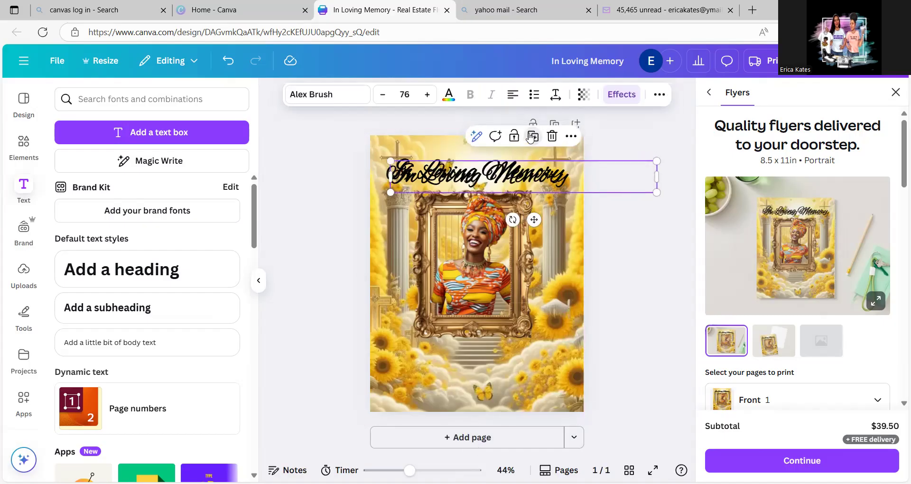
double_click(545, 174)
left_click(661, 220)
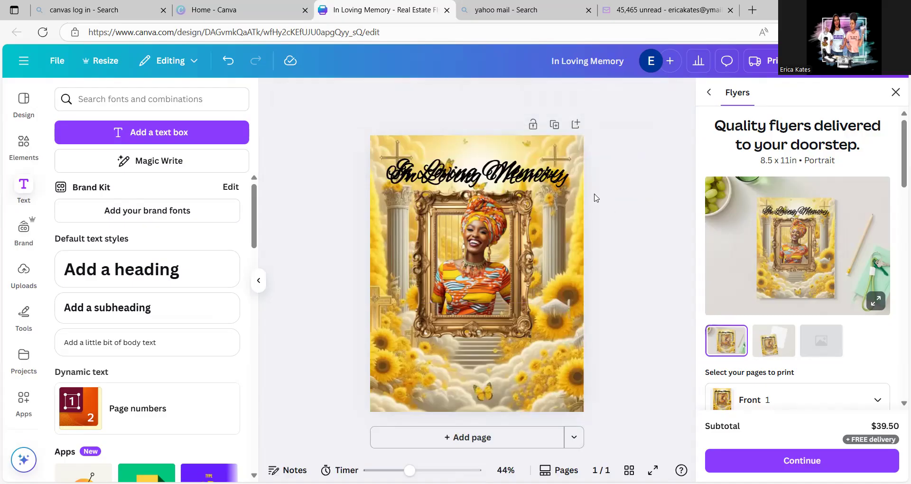
left_click_drag(556, 181, 550, 347)
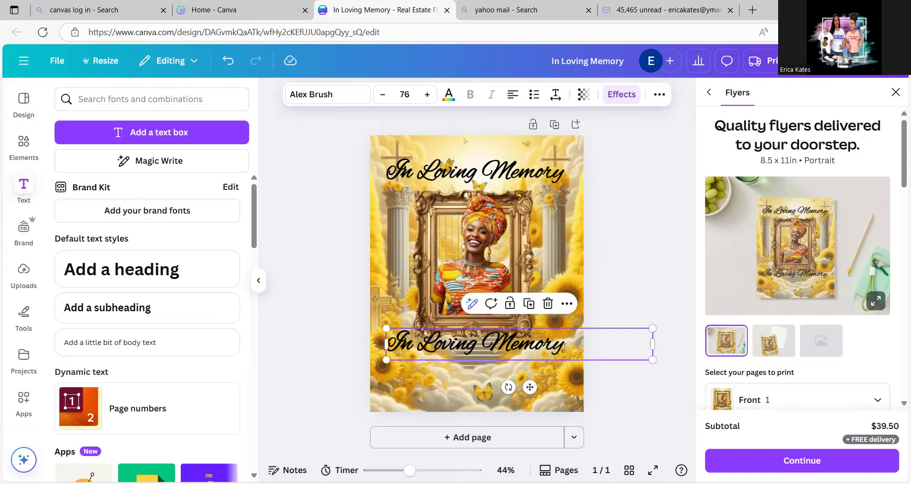
- Replace the copied heading's text with the honored person's full name
double_click(565, 347)
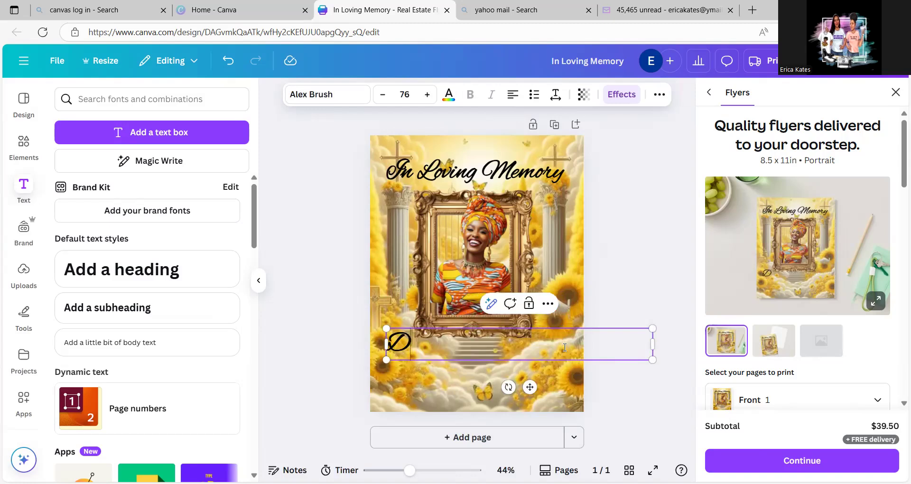
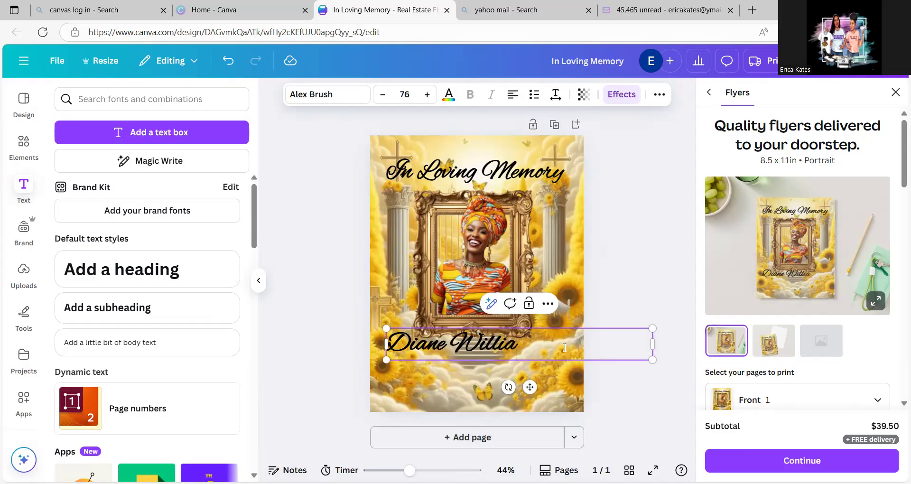
left_click(663, 395)
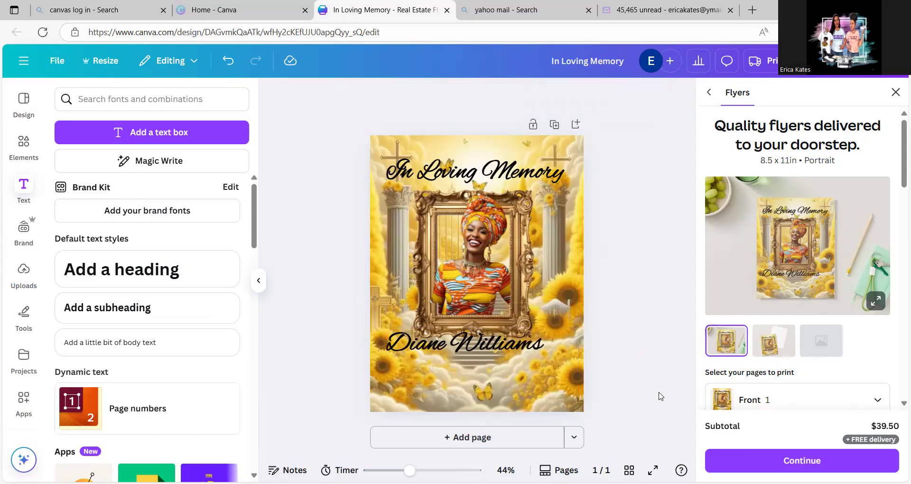
- Enlarge the name to font size 91 and center it across the page just below the gold frame
left_click(500, 331)
left_click_drag(506, 338, 520, 349)
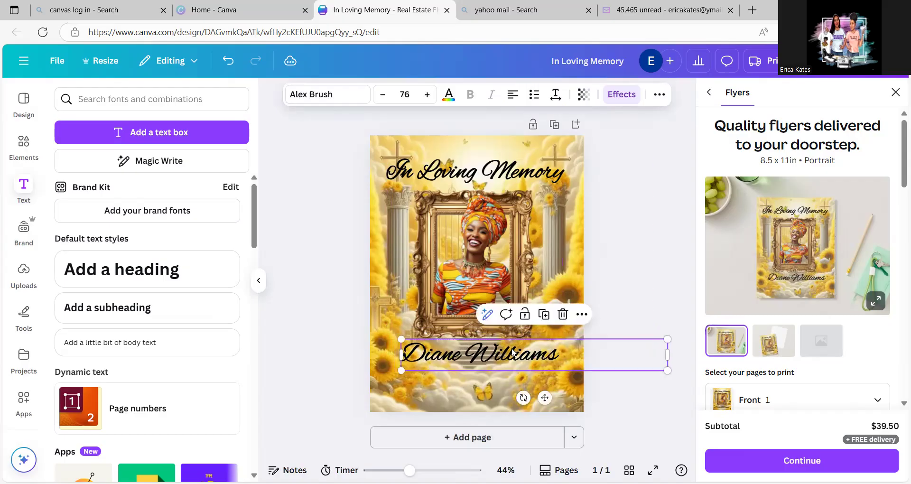
left_click(427, 94)
left_click(427, 94)
left_click(427, 94)
left_click(427, 94)
left_click(427, 94)
left_click(427, 94)
left_click(427, 94)
left_click(427, 95)
left_click(427, 95)
left_click(427, 94)
left_click(427, 94)
left_click(427, 94)
left_click(427, 95)
left_click(427, 95)
left_click(427, 94)
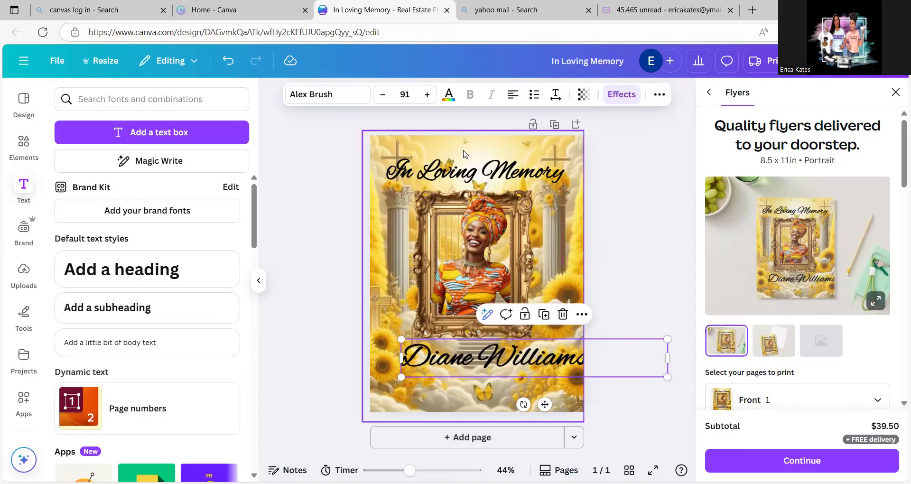
left_click(654, 245)
mouse_move(573, 364)
left_mouse_down()
mouse_move(549, 357)
mouse_move(558, 361)
left_mouse_up()
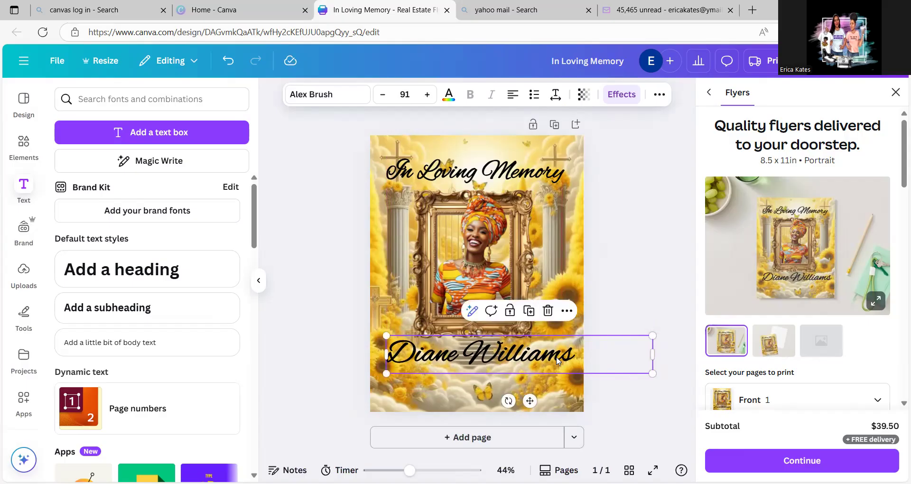
- Add a subheading text box and place it beneath the name near the bottom of the flyer
left_click(173, 309)
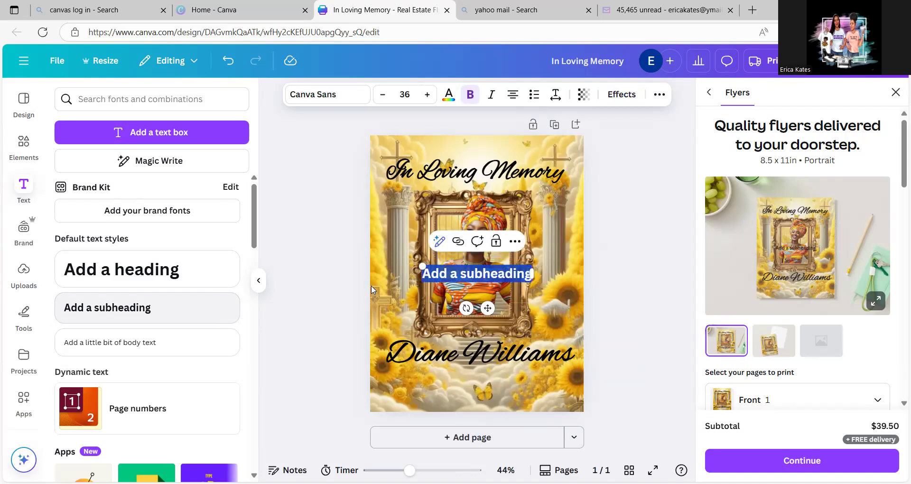
left_click(625, 229)
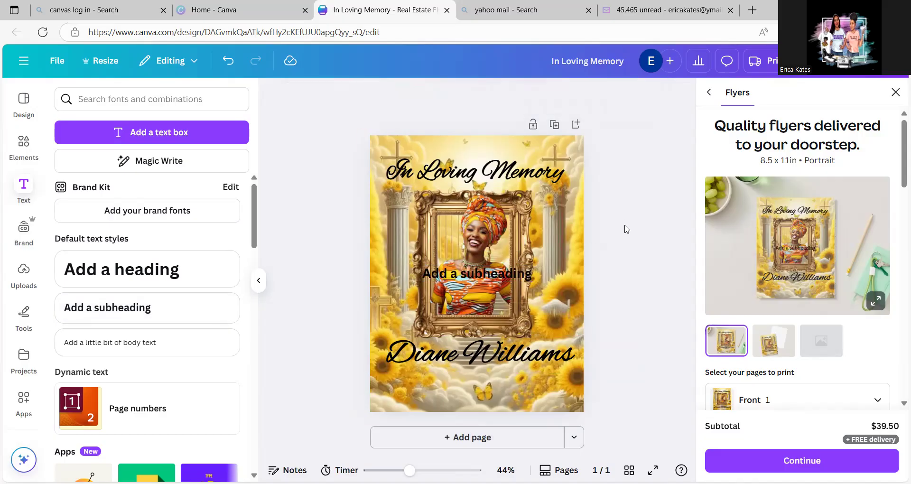
left_click_drag(518, 276, 485, 385)
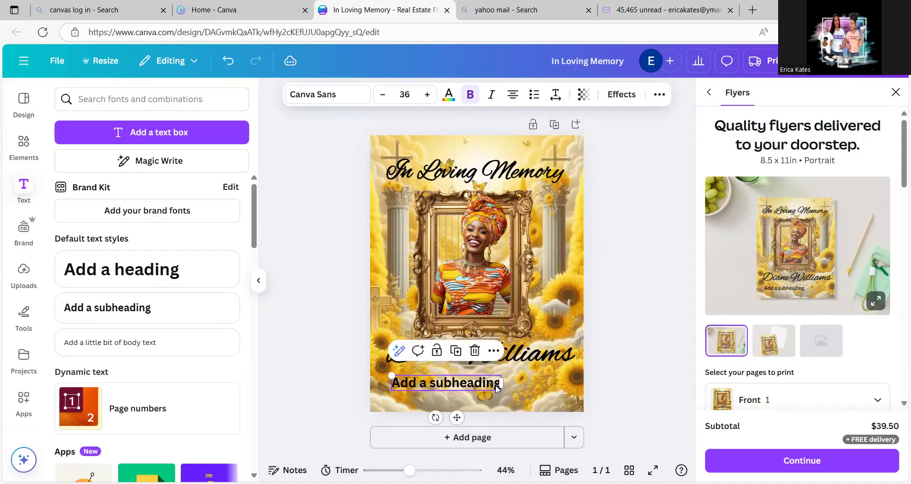
- Replace the subheading's placeholder text with "Sunrise"
double_click(496, 386)
type("S")
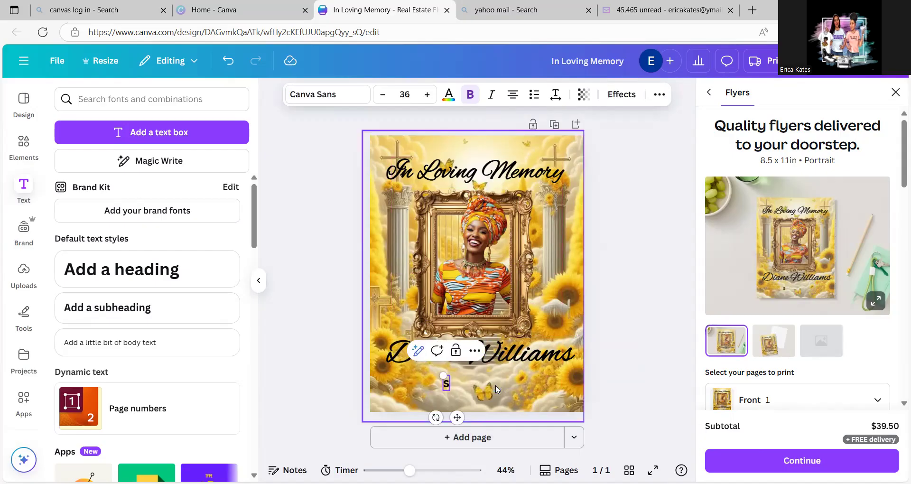
type("ur")
key("BackSpace")
key("BackSpace")
type("unrise")
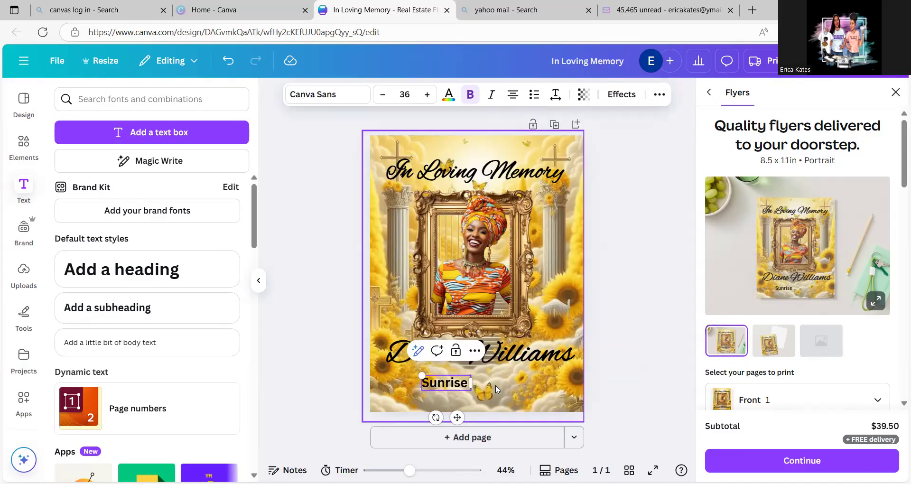
- Add the date of birth on a second line under "Sunrise"
key("Return")
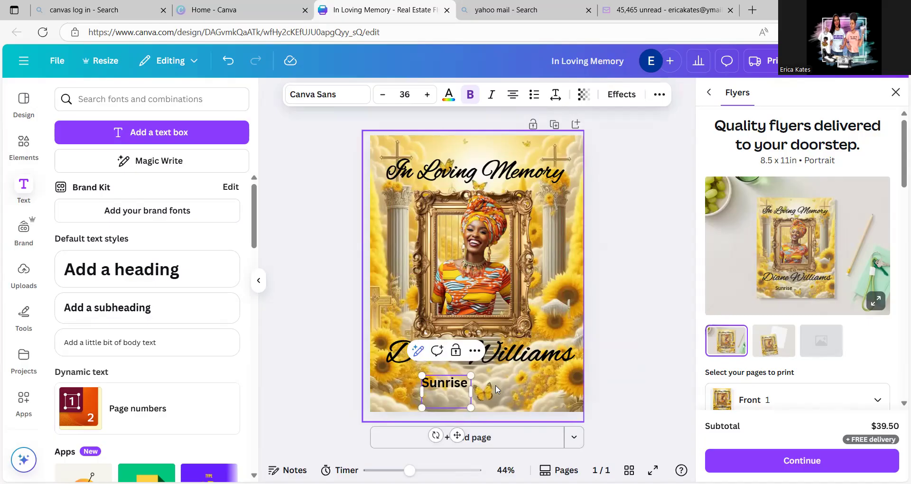
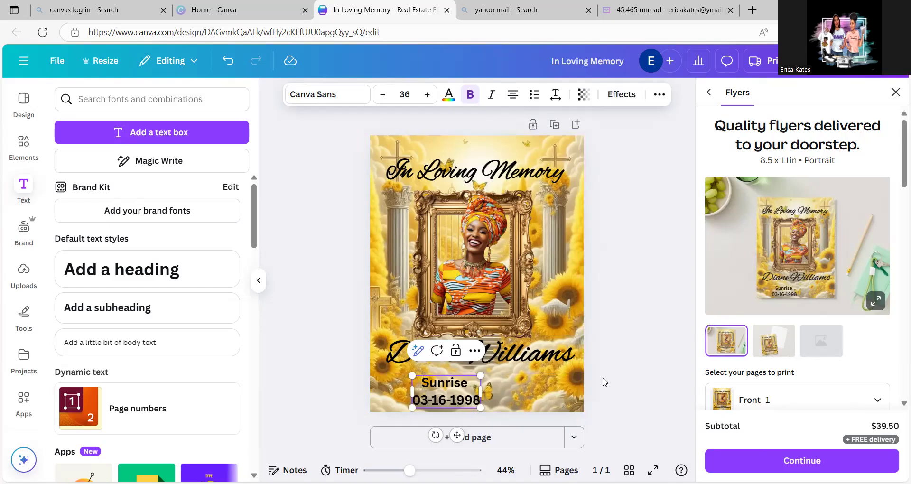
left_click(641, 394)
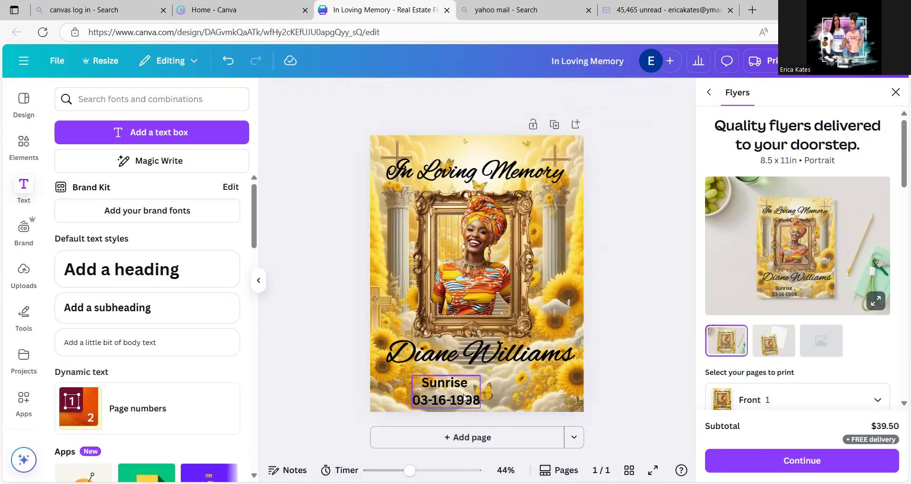
- Move the Sunrise date block to the flyer's lower-left corner and place a duplicate of it in the lower-right corner
left_click_drag(463, 397, 424, 387)
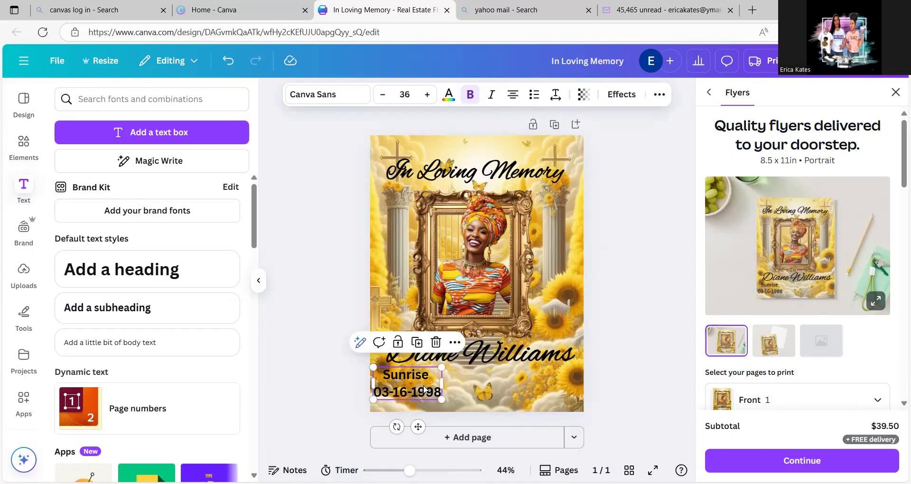
left_click(417, 346)
left_click_drag(433, 385, 551, 375)
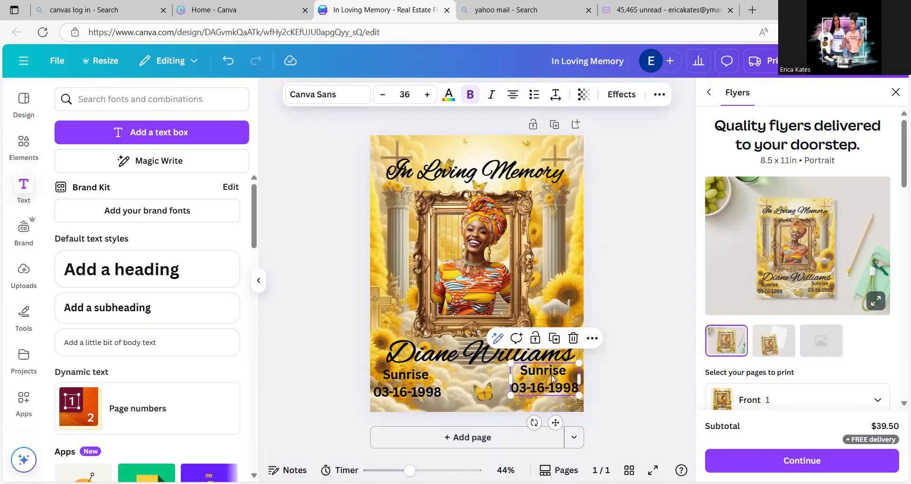
- Change the heading word of the duplicated date block in the flyer's lower-right corner to "Sunset"
left_click(551, 375)
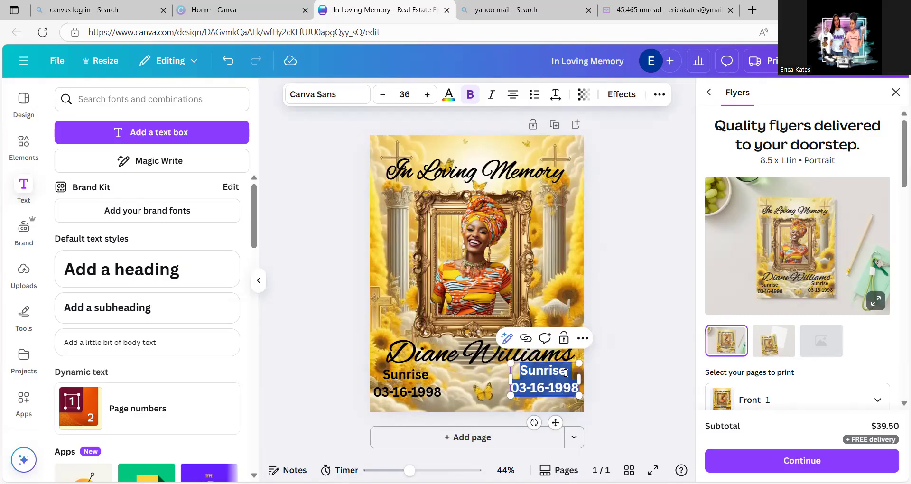
left_click(566, 372)
left_click_drag(567, 372, 547, 373)
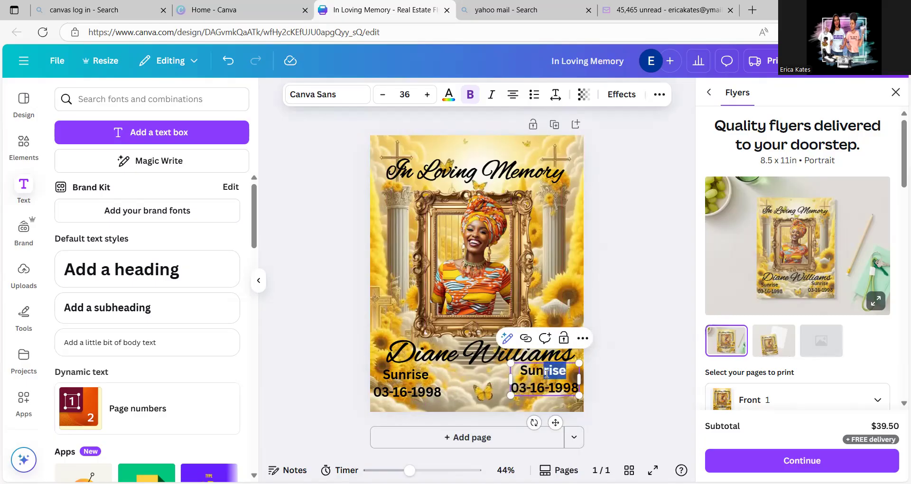
type("set")
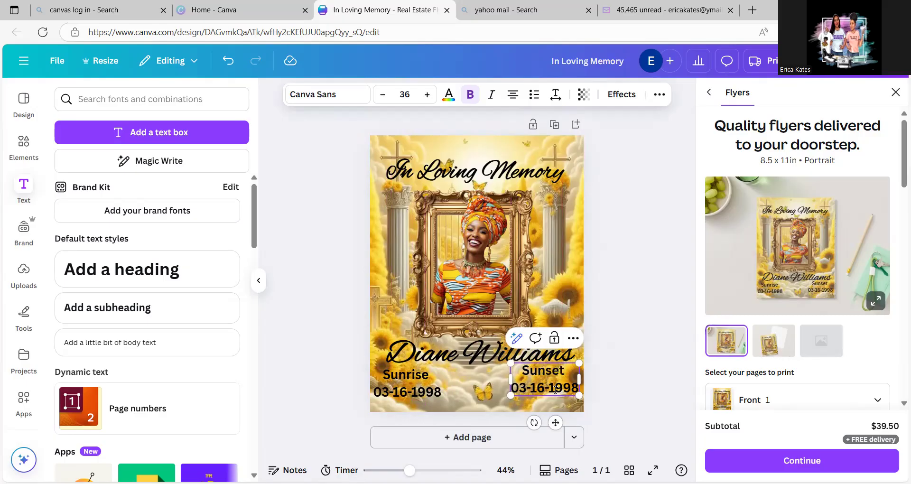
- Change the date under "Sunset" to 08-24-2025
left_click(526, 391)
key("BackSpace")
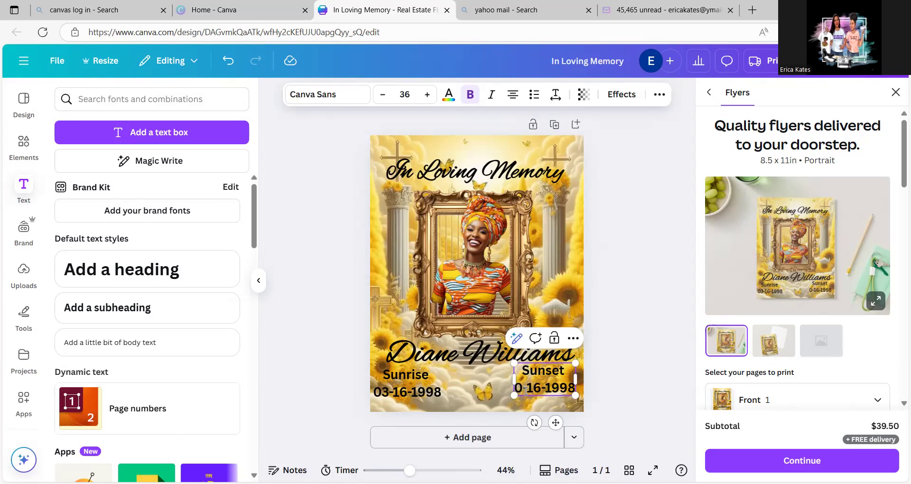
type("8")
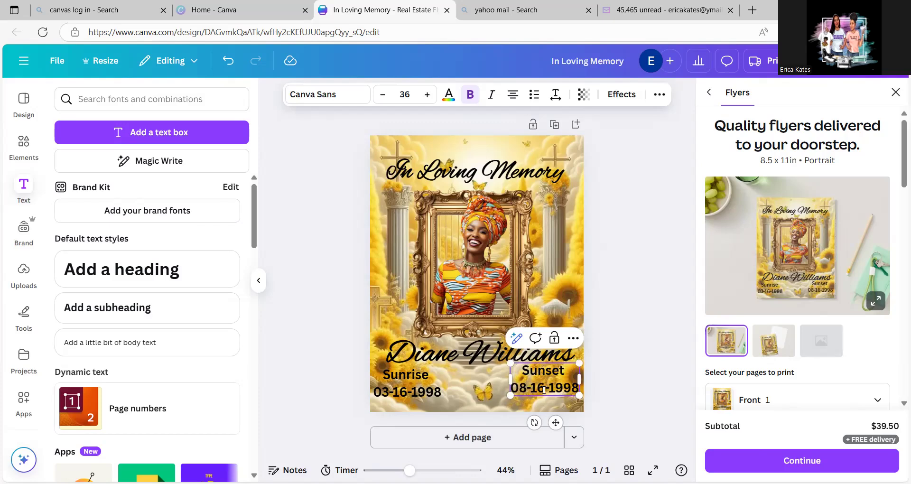
left_click_drag(549, 389, 533, 389)
left_click(545, 388)
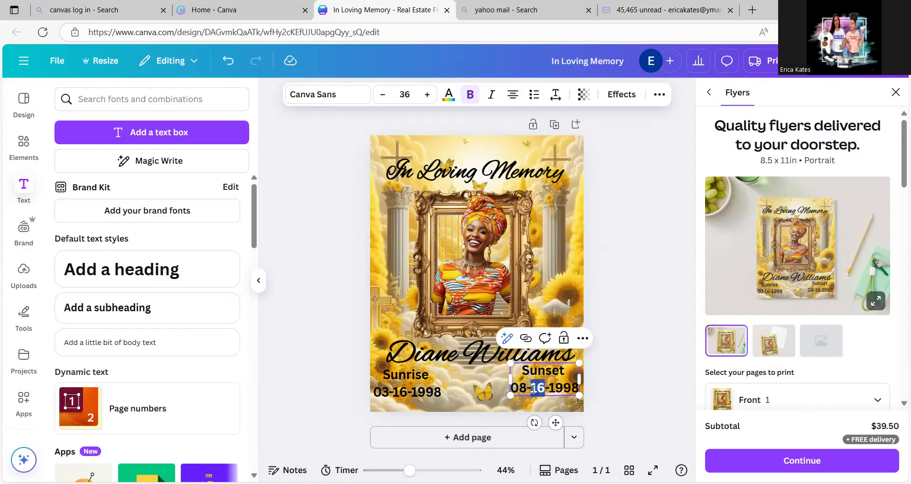
type("24")
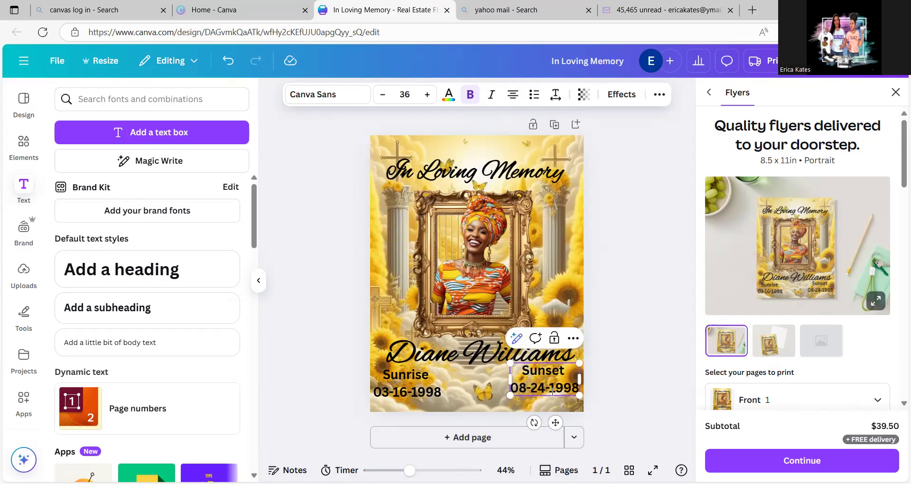
double_click(577, 388)
type("2")
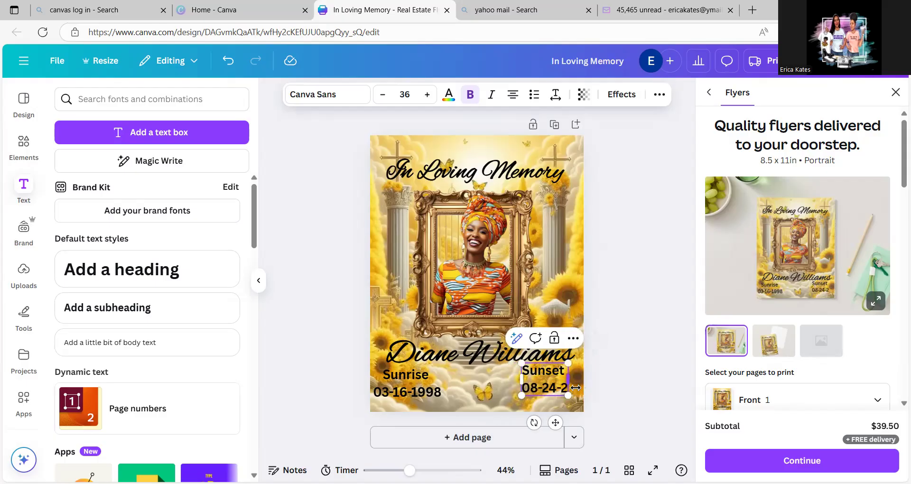
type("025")
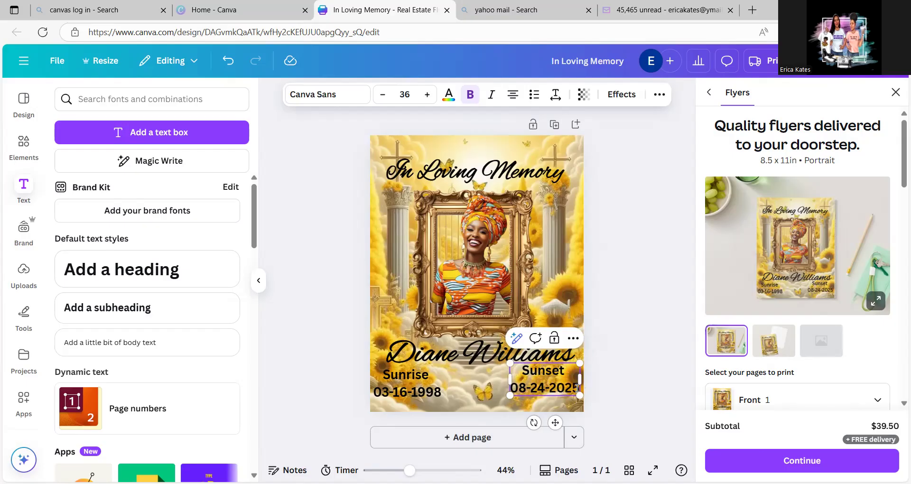
left_click(601, 383)
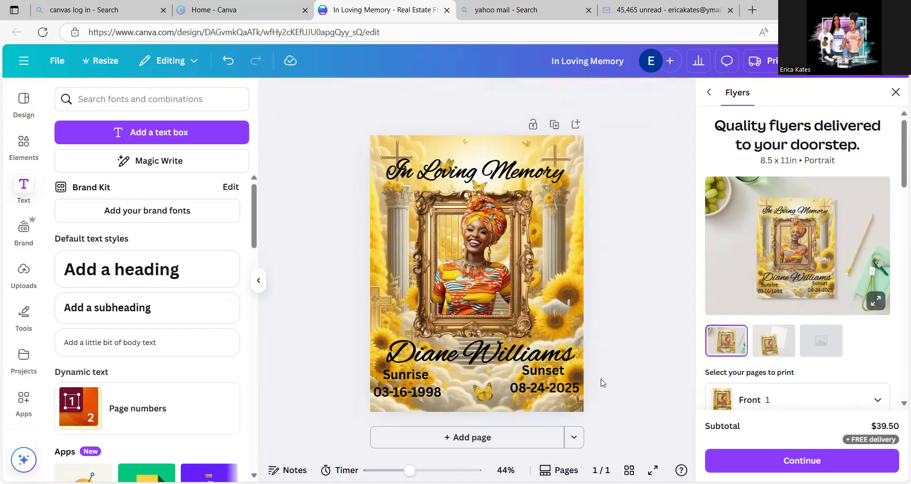
- Shift the Sunrise and Sunset date blocks slightly inward from the flyer's side edges, beneath the name
left_click(424, 384)
left_click_drag(423, 383, 426, 382)
left_click(533, 383)
left_click_drag(533, 383, 528, 389)
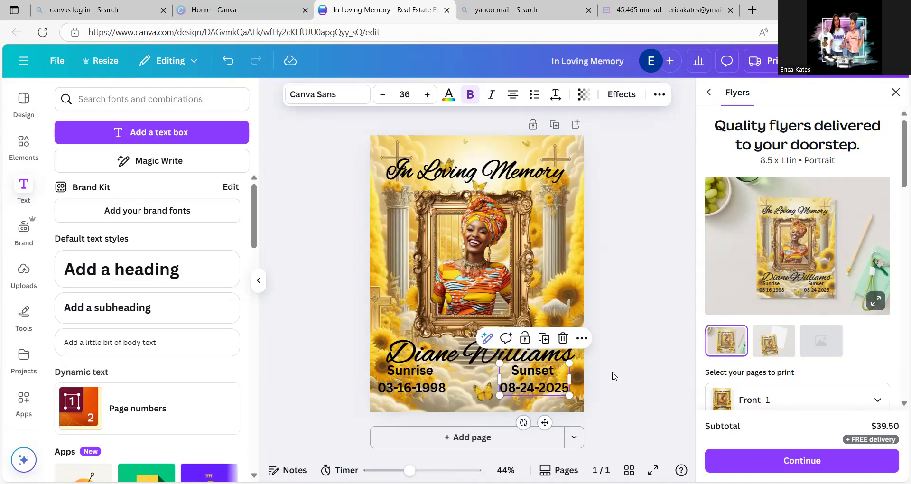
mouse_move(552, 378)
left_mouse_down()
mouse_move(562, 376)
mouse_move(550, 380)
left_mouse_up()
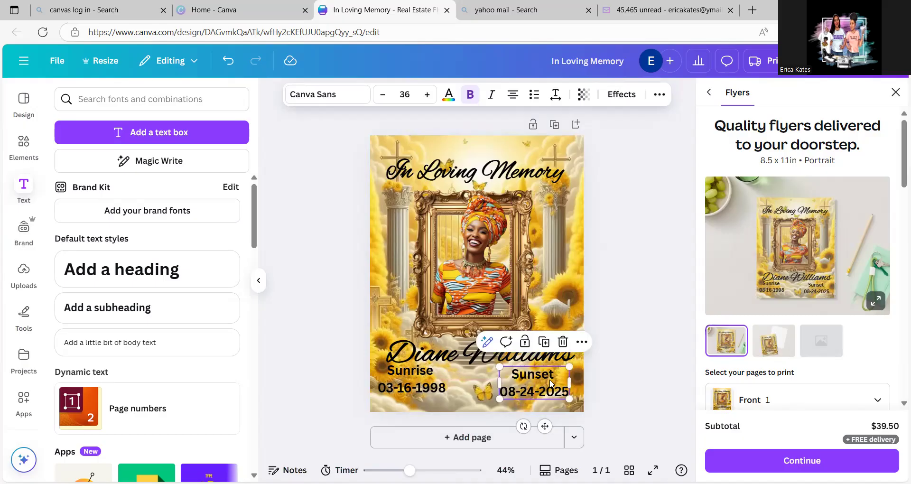
left_click(551, 380)
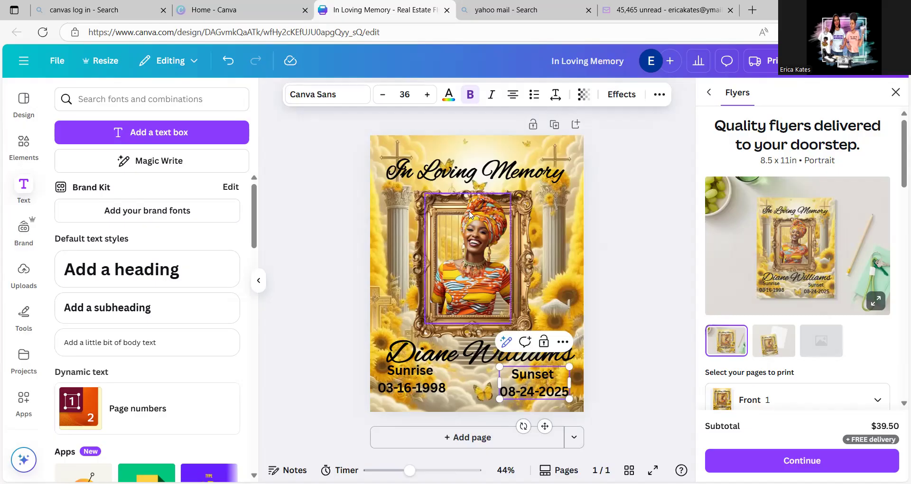
left_click(455, 175)
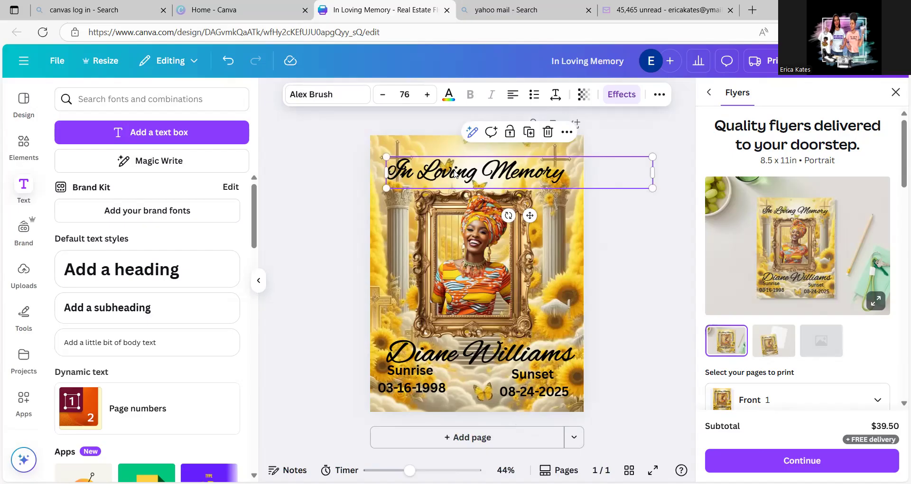
left_click(618, 217)
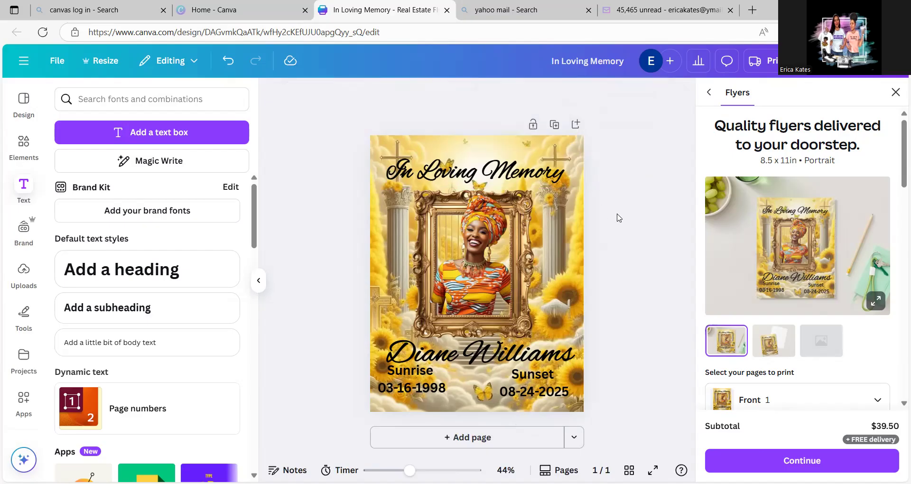